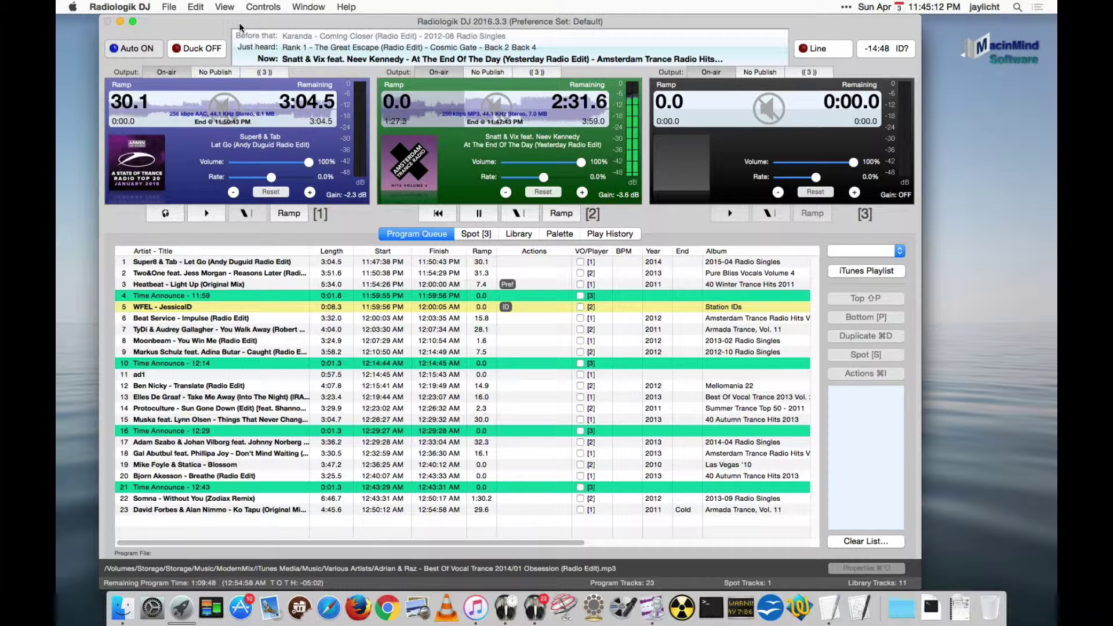
- Show Radiologik DJ's Web publishing folder in Finder from the Publishing preferences
key("super+comma")
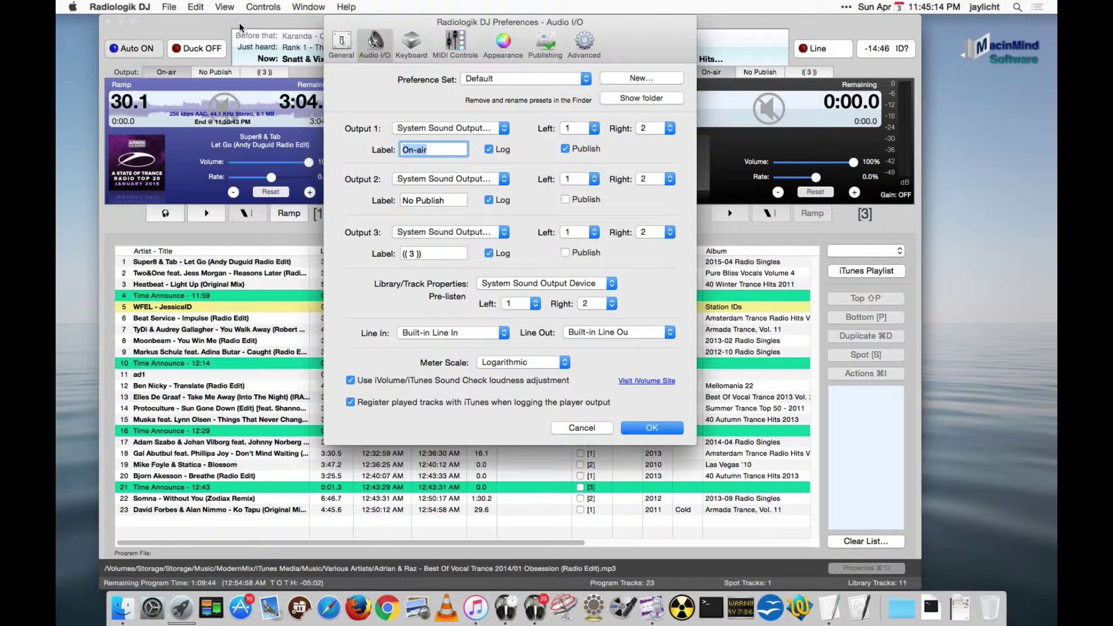
left_click(547, 40)
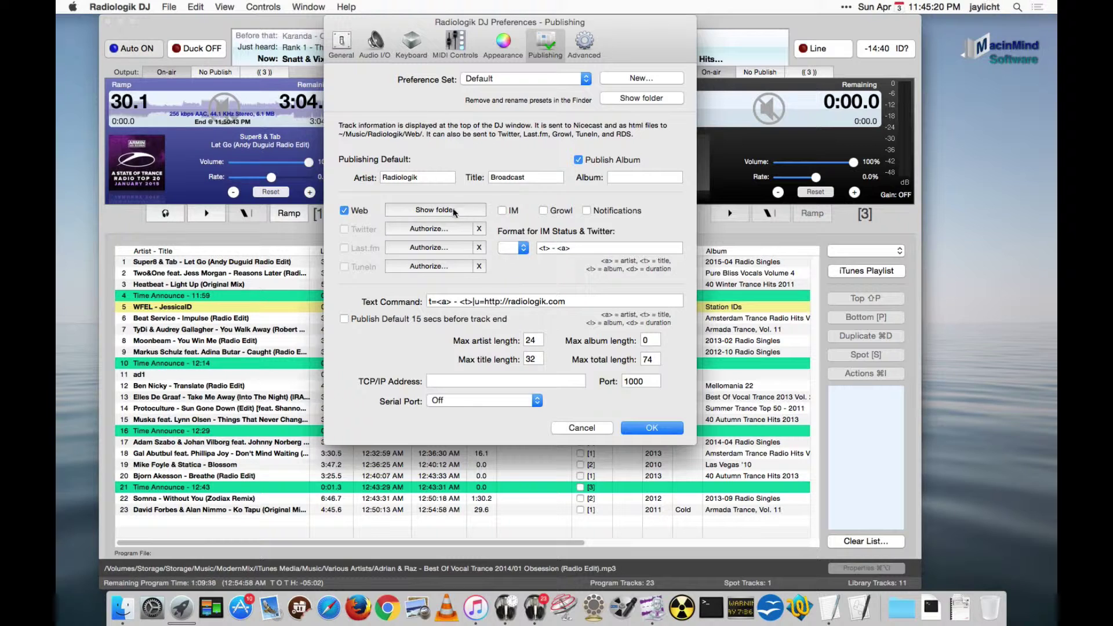
left_click(437, 209)
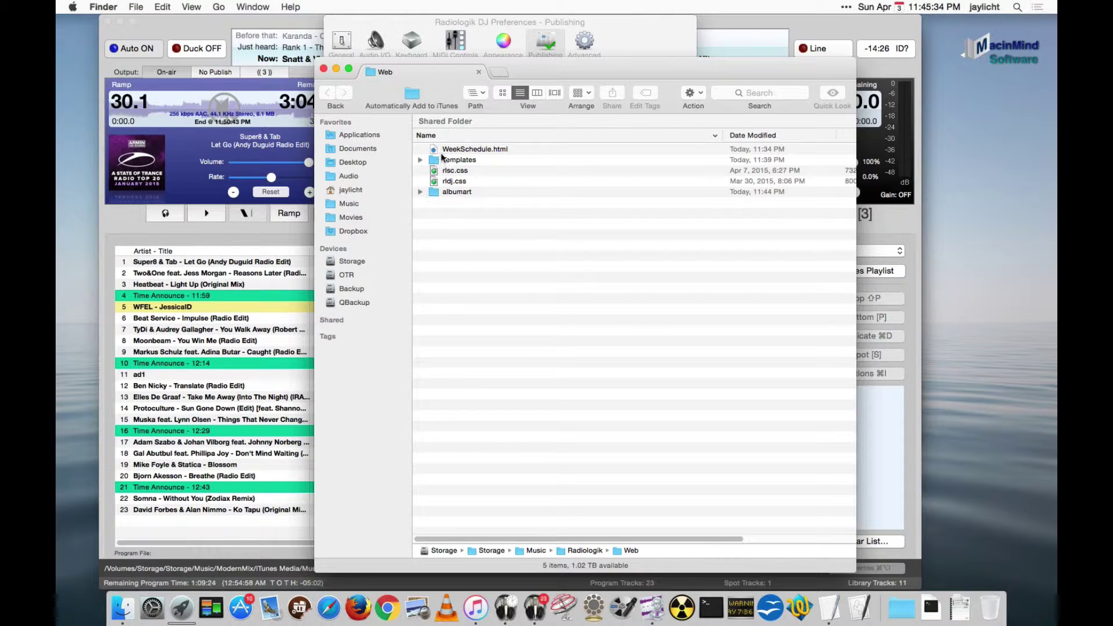
- Browse the albumart images (art-00, art-08, art+06.jpg), then select the empty Templates folder
left_click(419, 192)
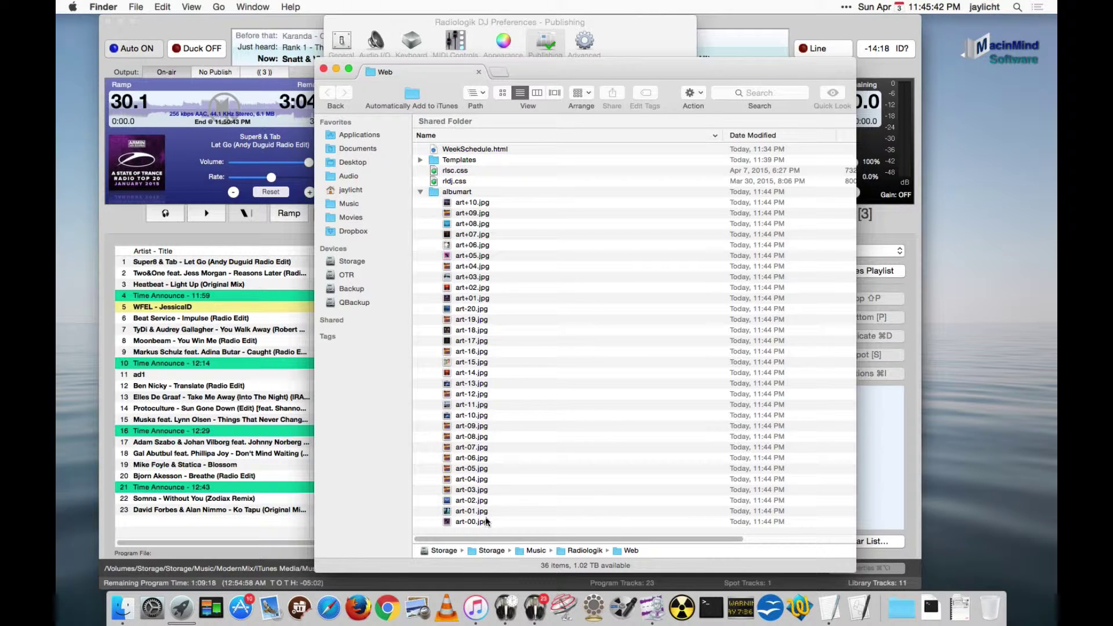
left_click(453, 519)
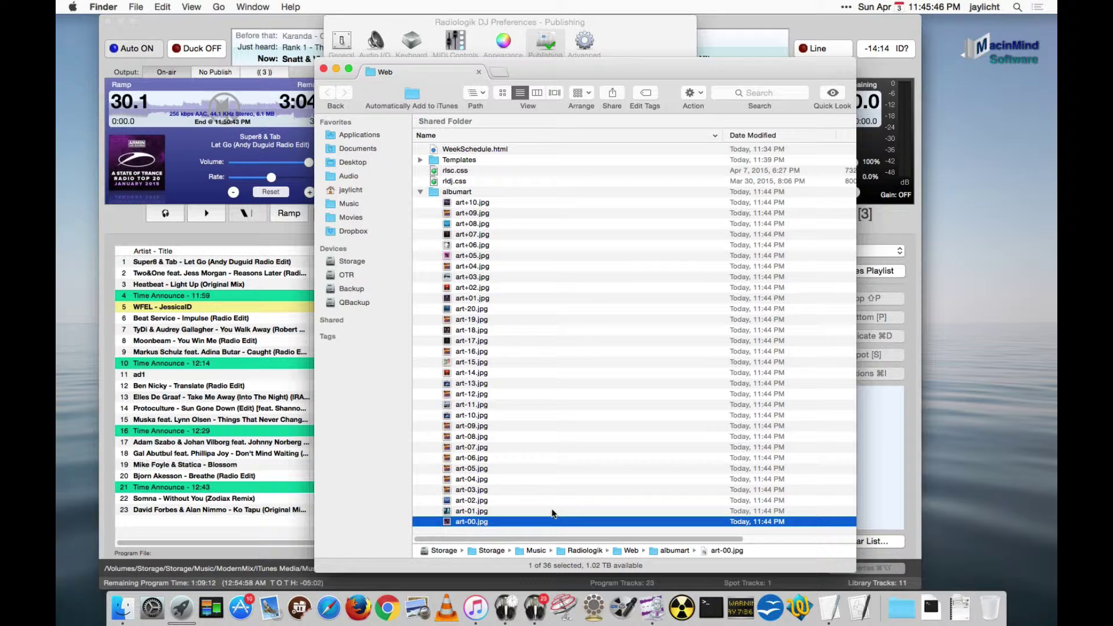
left_click(472, 437)
left_click(485, 246)
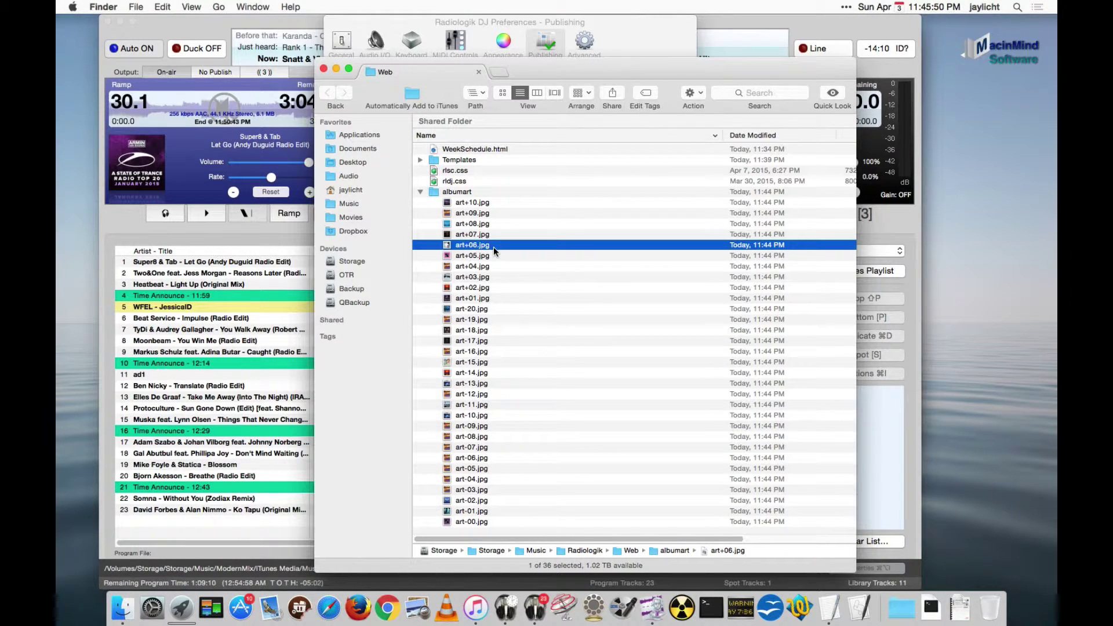
left_click(420, 192)
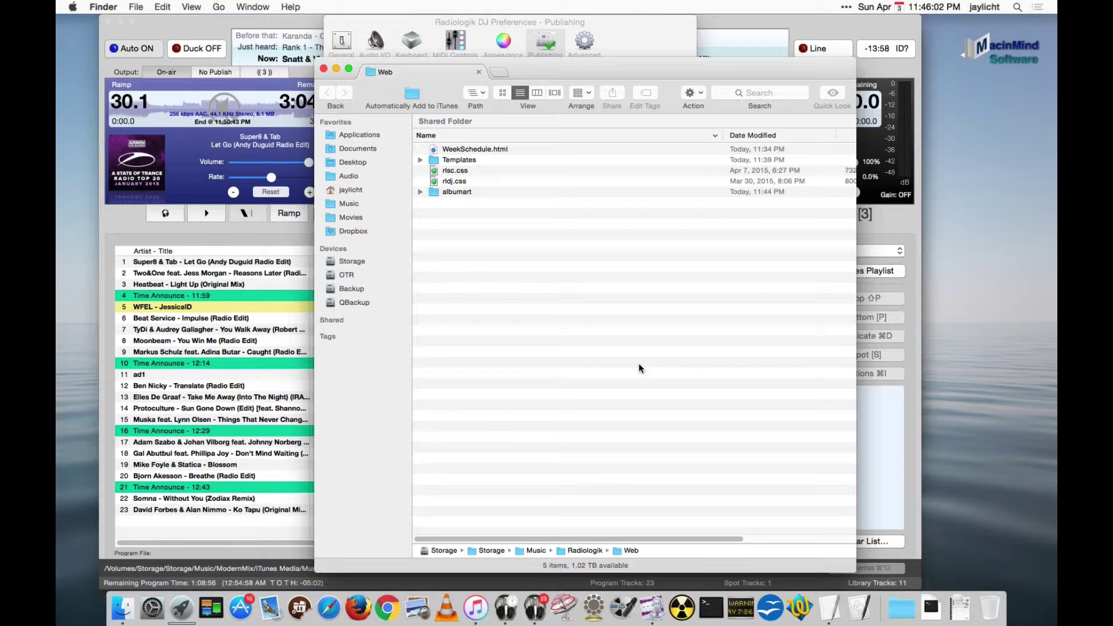
left_click(456, 162)
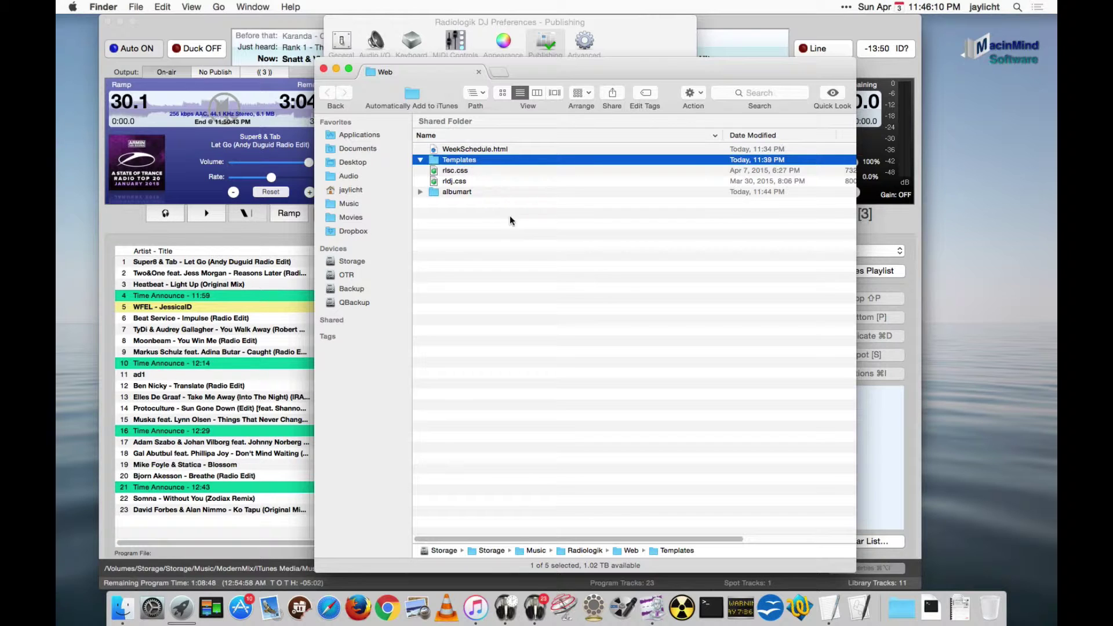
- Create an empty TextEdit document, Untitled 2, and move it to the right side of the screen
left_click(829, 607)
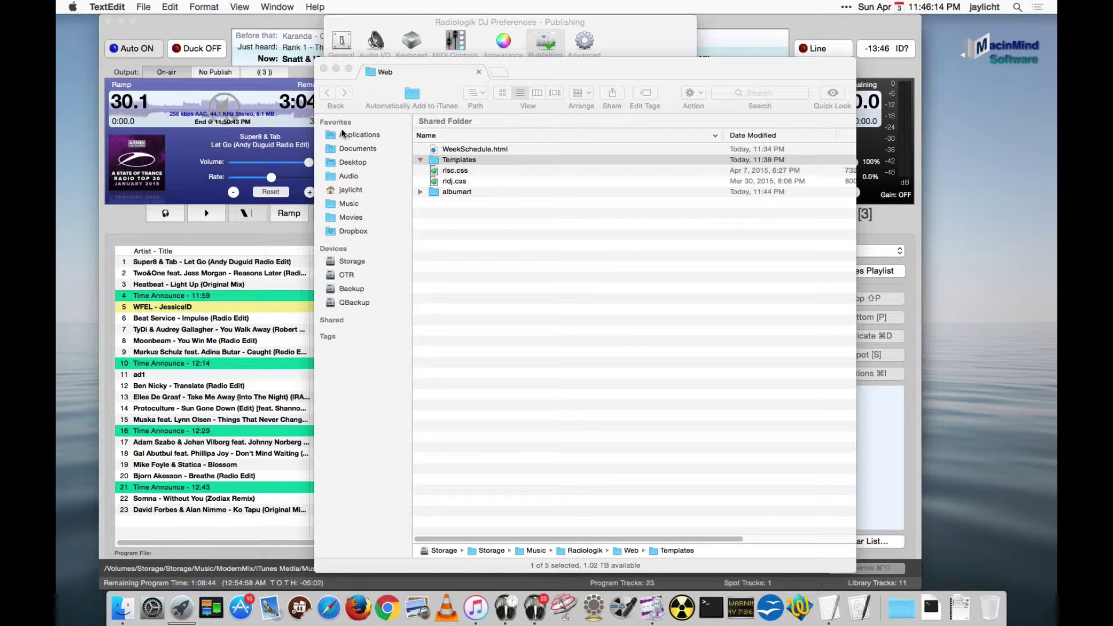
key("super+n")
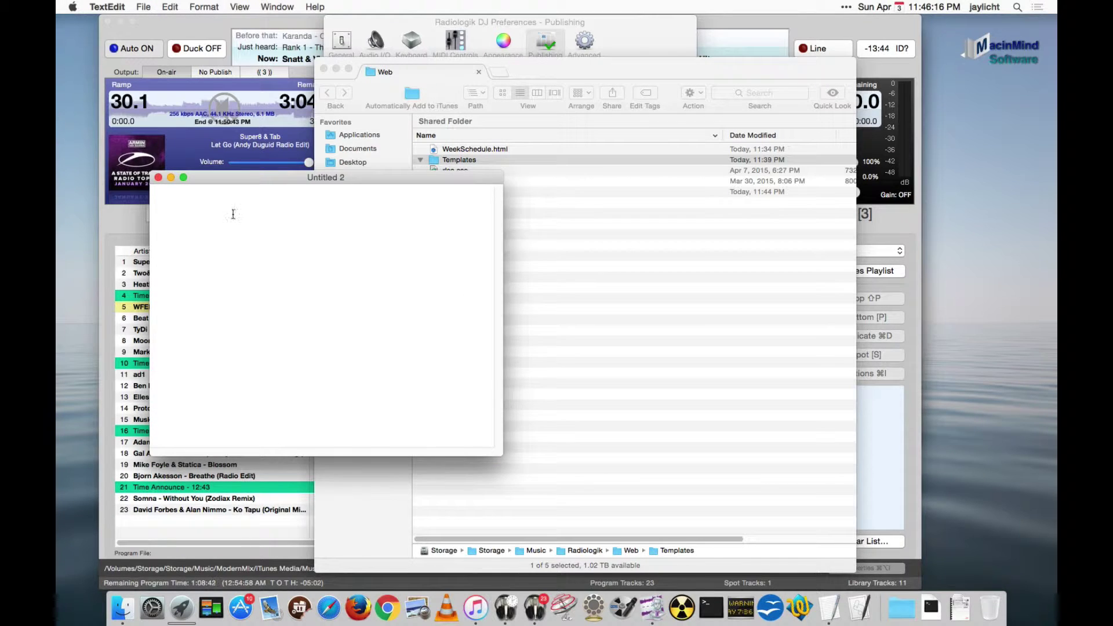
left_click_drag(235, 181, 634, 158)
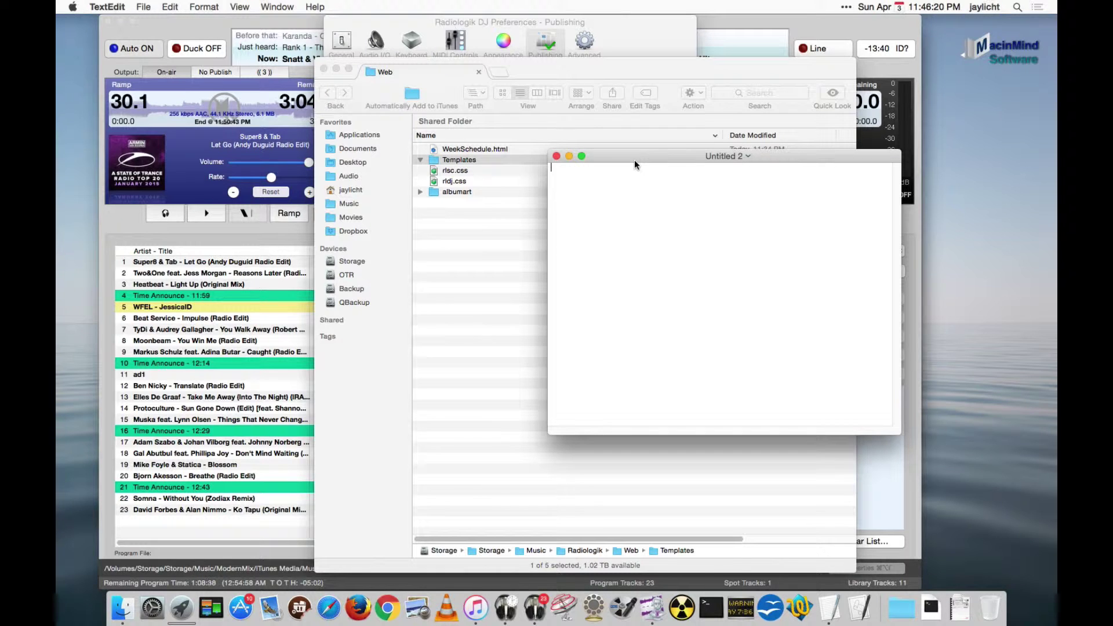
left_click_drag(634, 159, 689, 139)
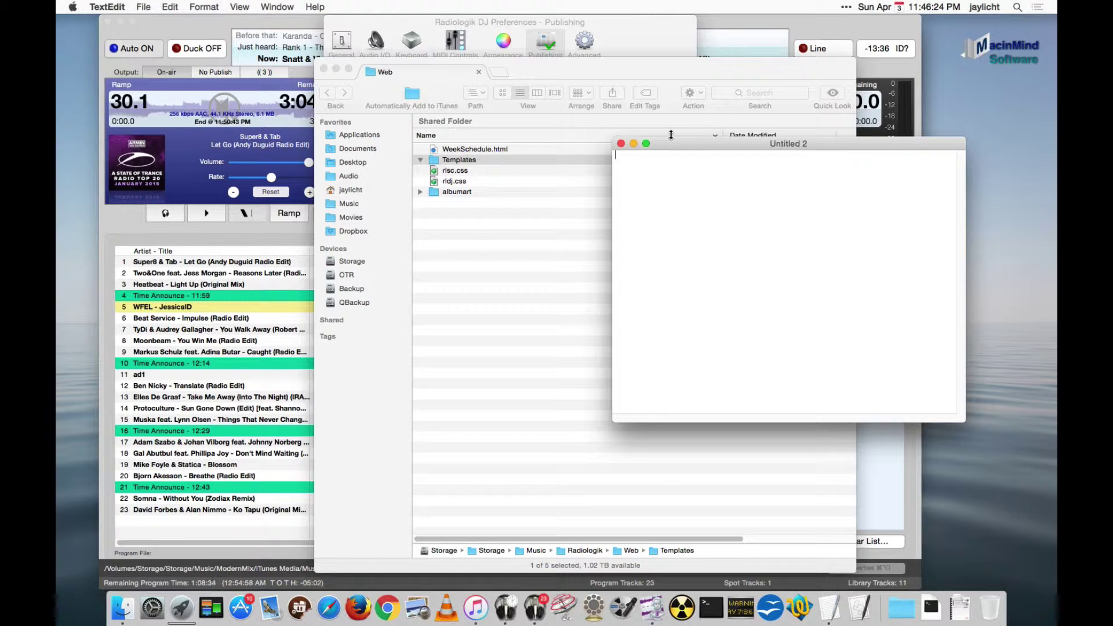
left_click(620, 26)
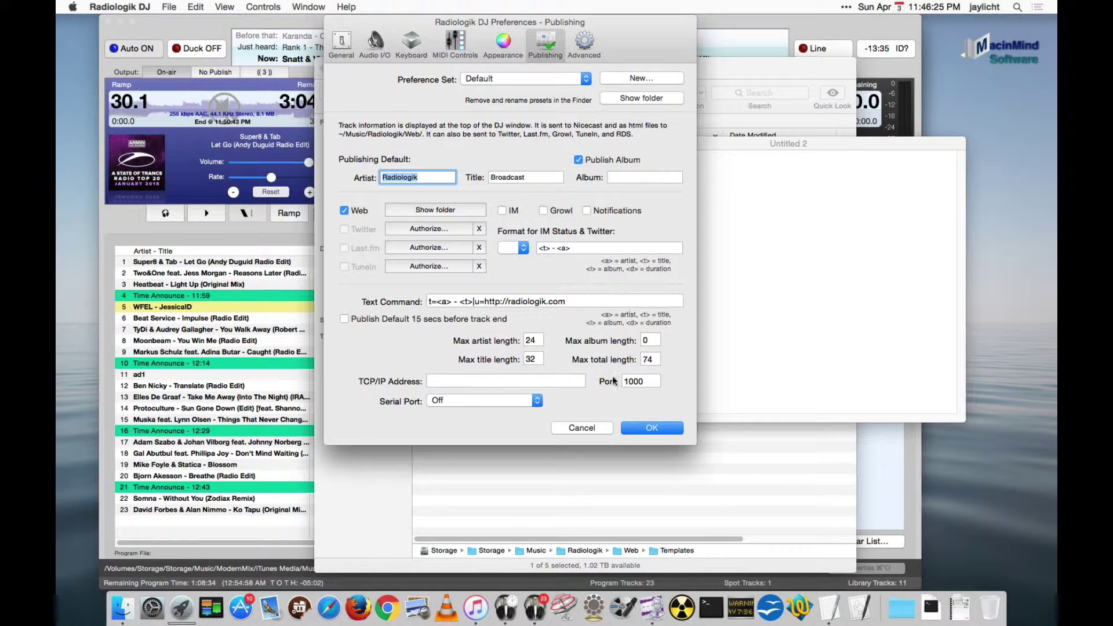
- Cancel Preferences and open the Radiologik DJ Help manual at its Publishing section
left_click(580, 427)
left_click(345, 6)
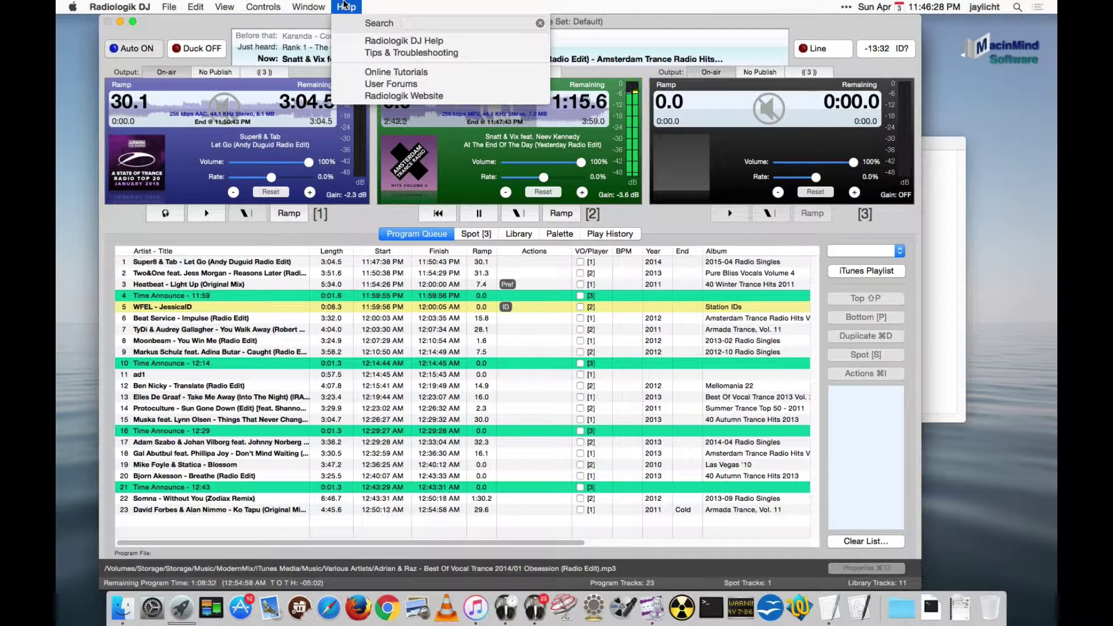
left_click(396, 41)
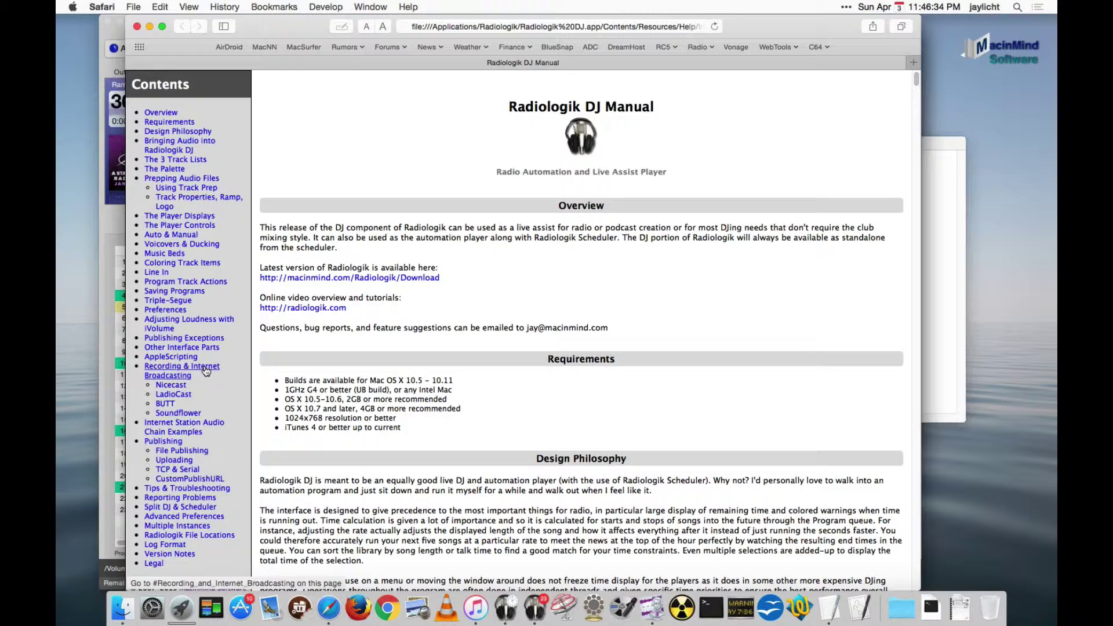
left_click(170, 444)
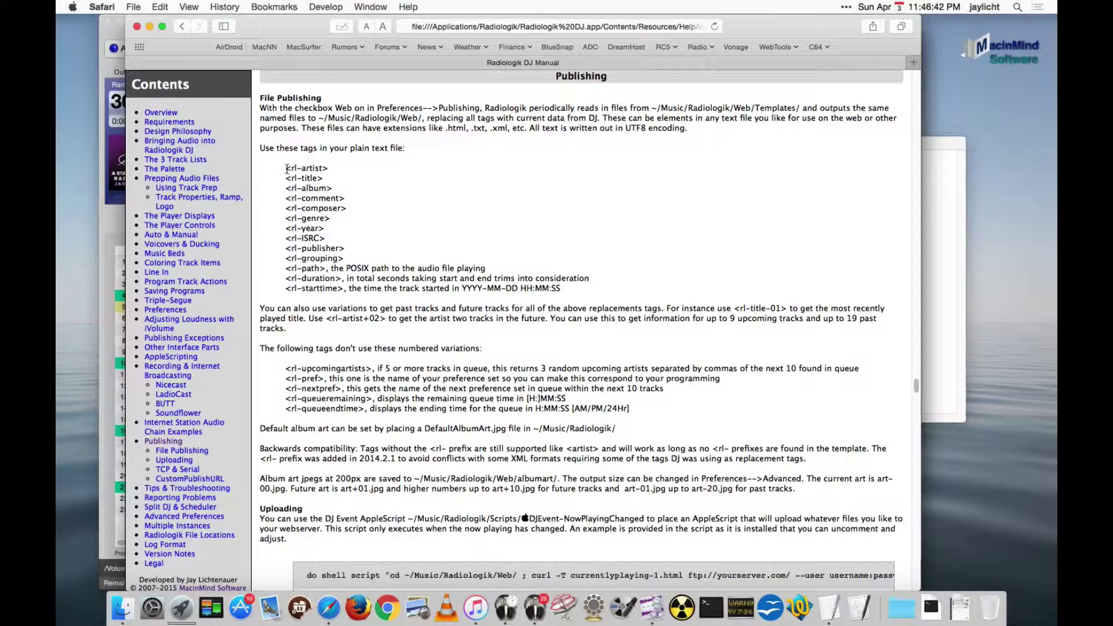
- Copy the <rl-artist> and <rl-title> tags from the manual into the TextEdit document
left_click_drag(285, 168, 335, 170)
key("super+c")
left_click(932, 199)
key("super+v")
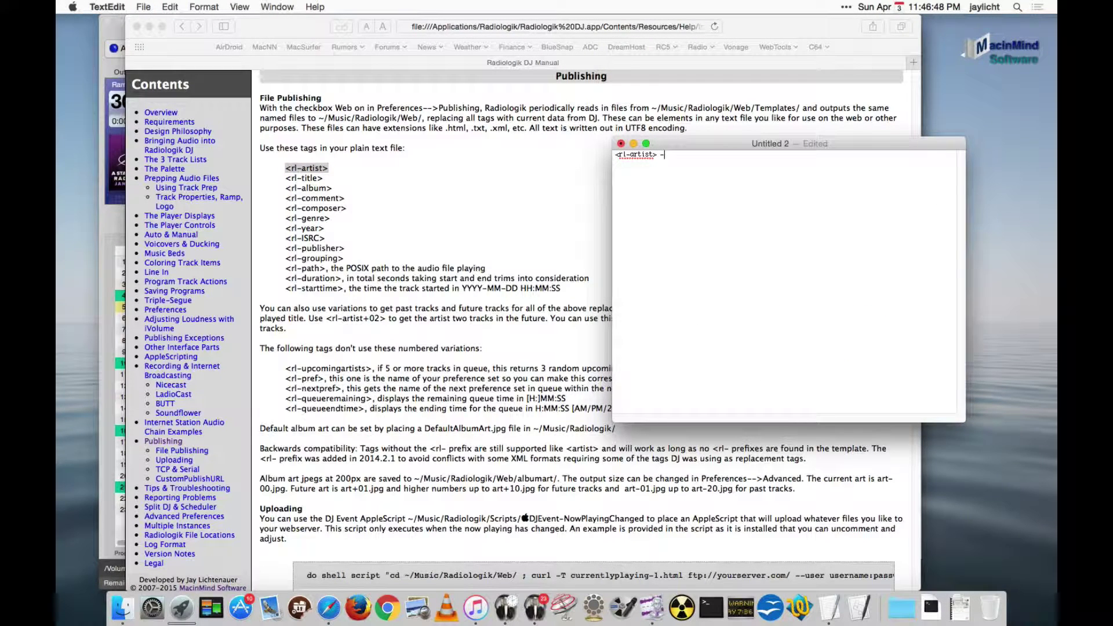
left_click(390, 193)
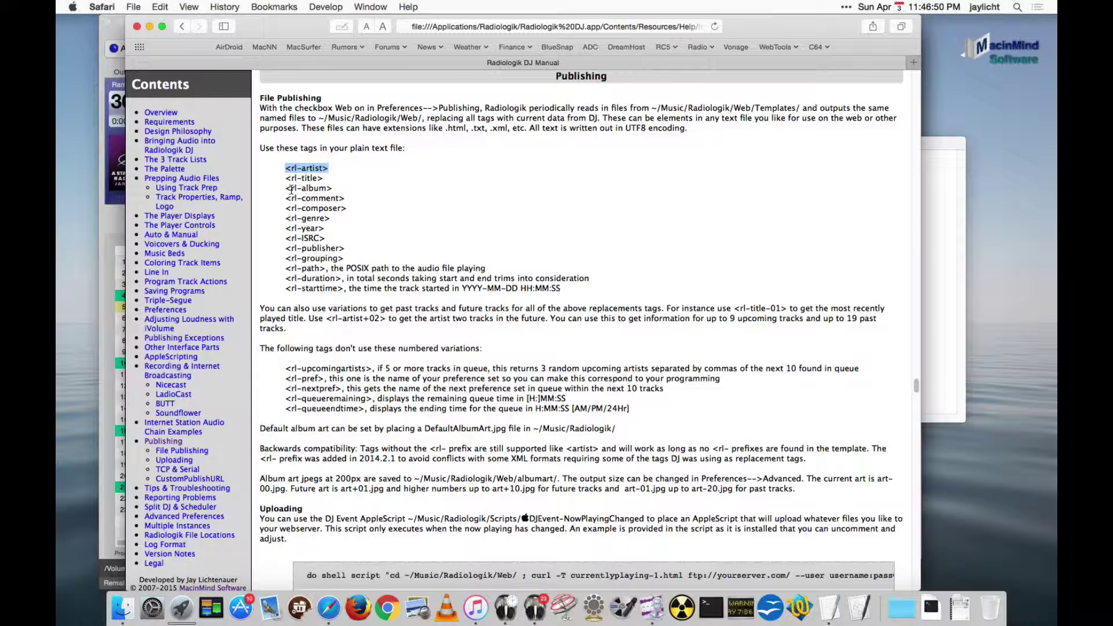
left_click_drag(285, 177, 330, 176)
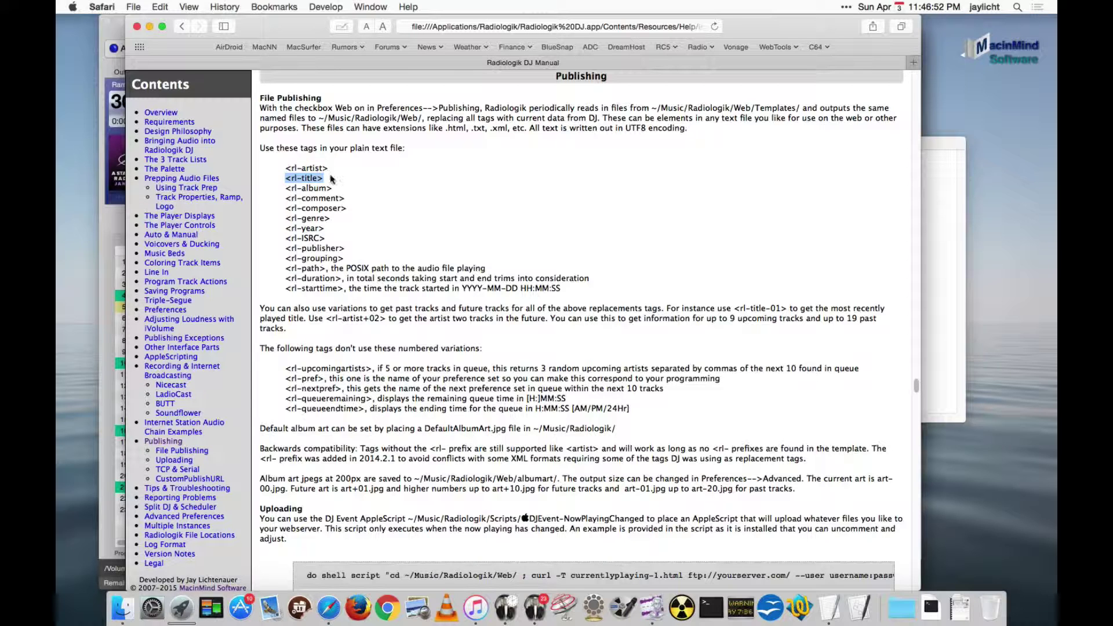
key("super+c")
left_click(930, 228)
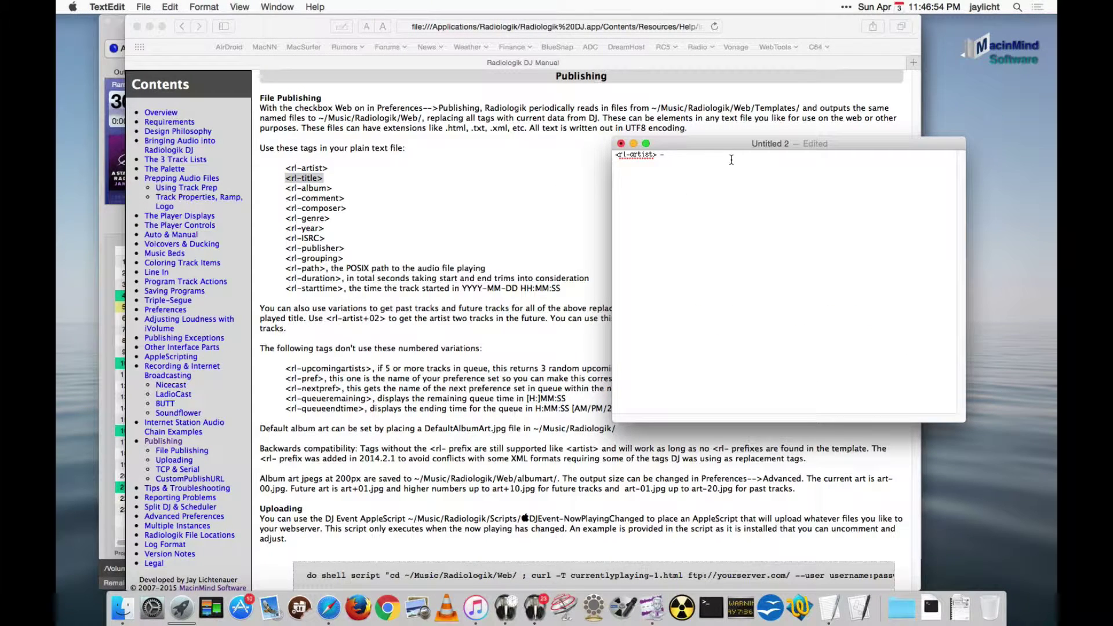
key("super+v")
left_click(325, 22)
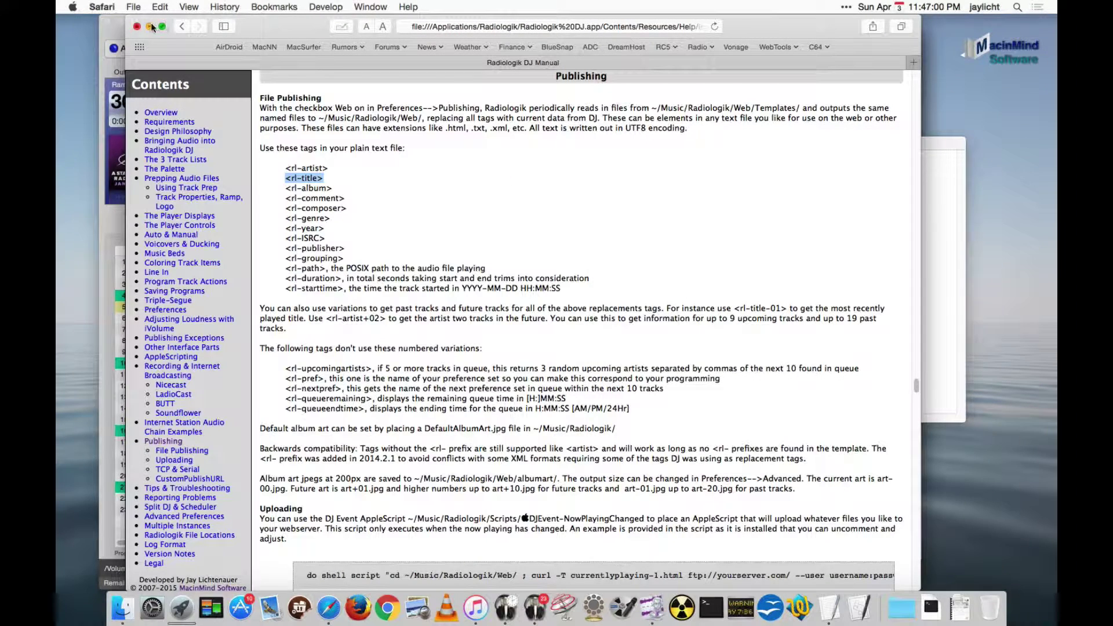
- Save the document as NowPlaying.txt in the Web Templates folder with Unicode (UTF-8) encoding
left_click(149, 26)
left_click(712, 196)
key("super+s")
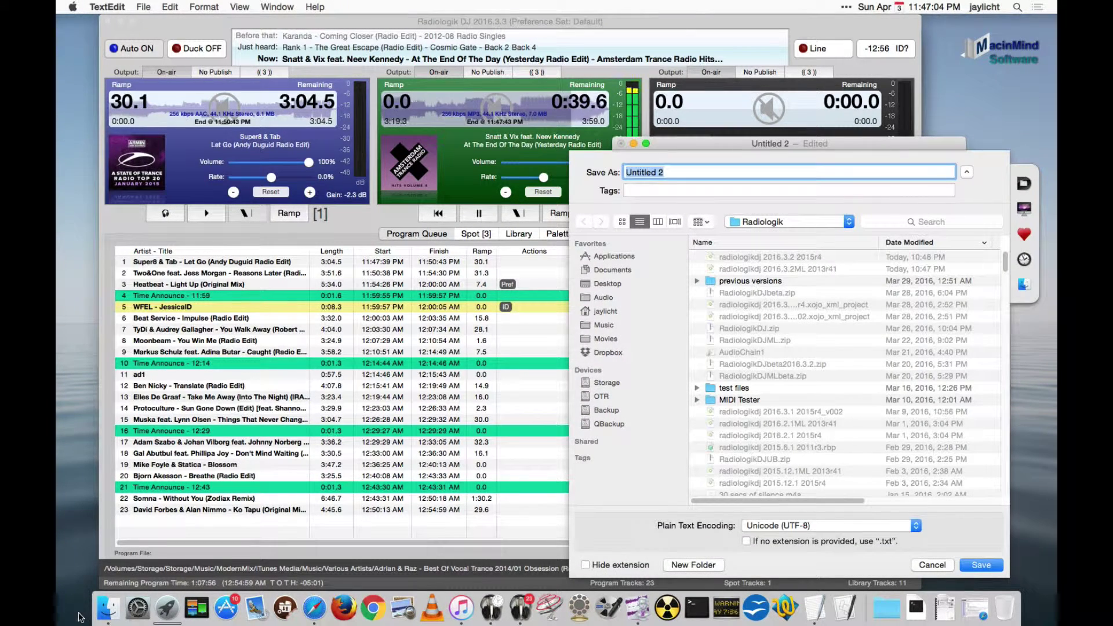
left_click(109, 606)
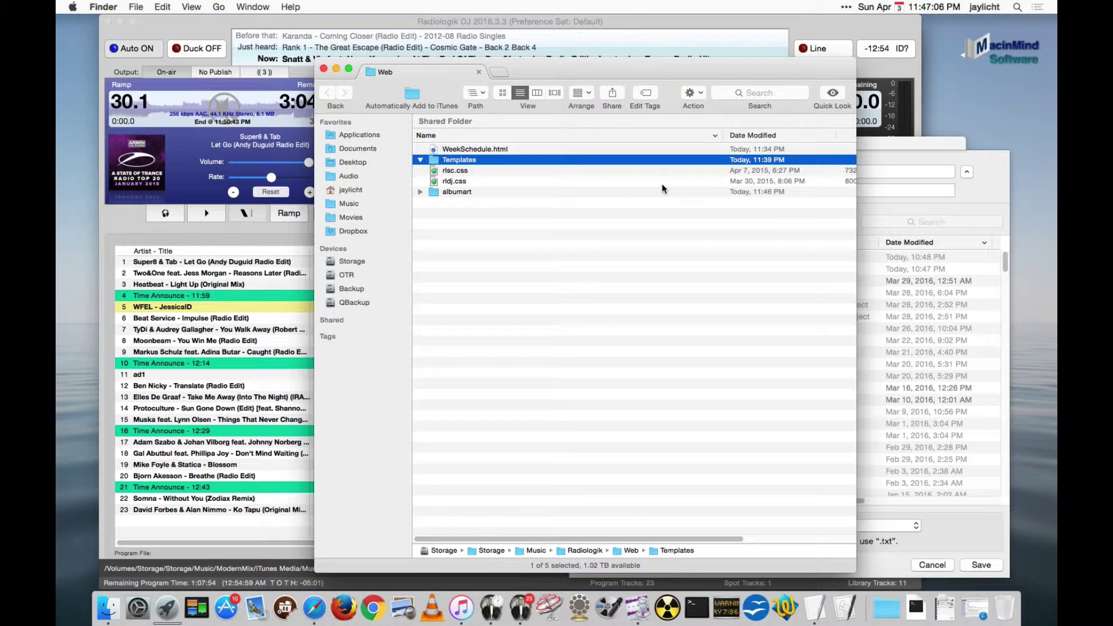
double_click(453, 160)
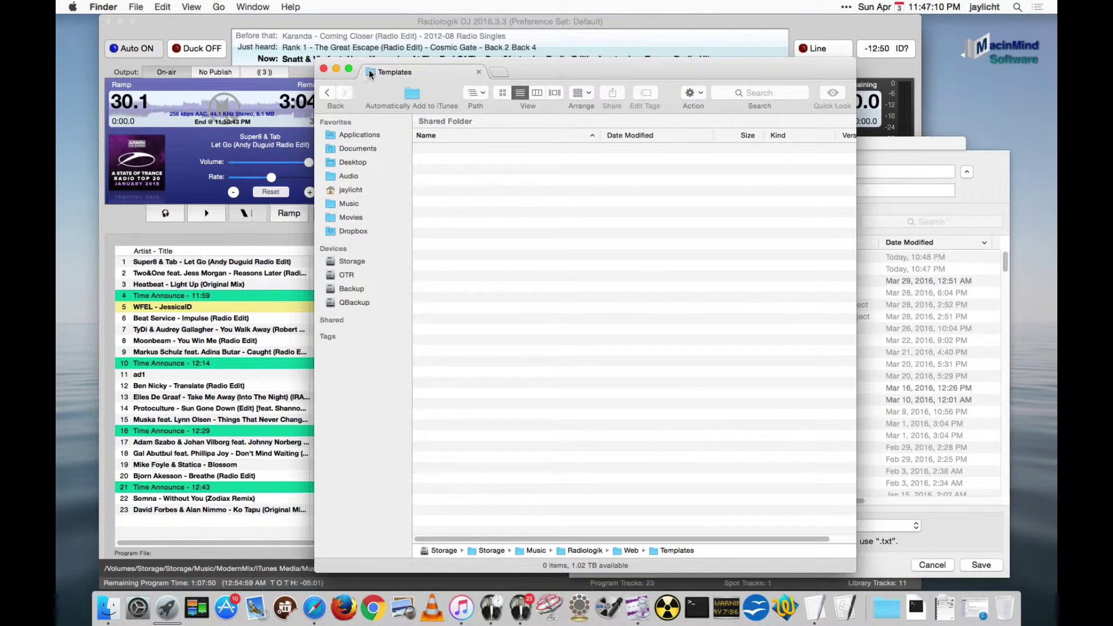
left_click(930, 153)
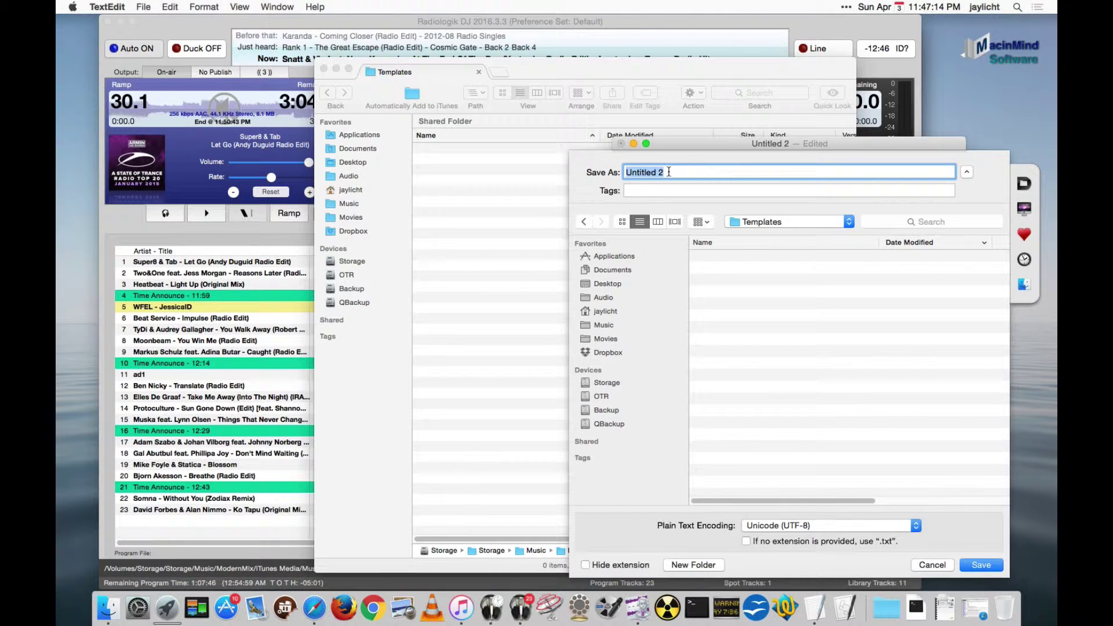
type("NowPlaying.txt")
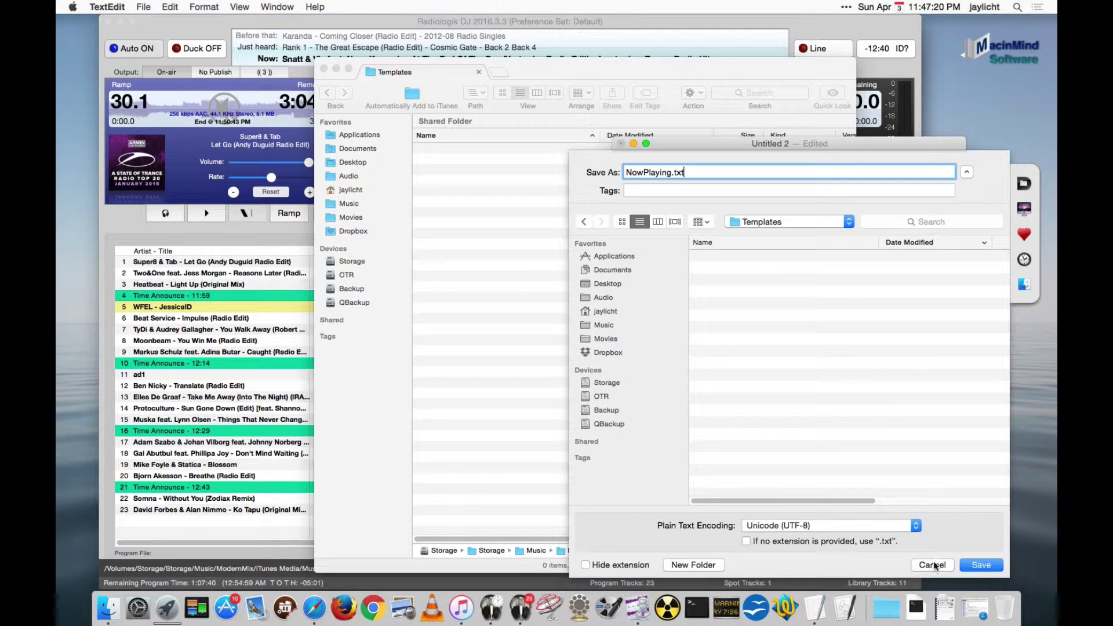
left_click(981, 565)
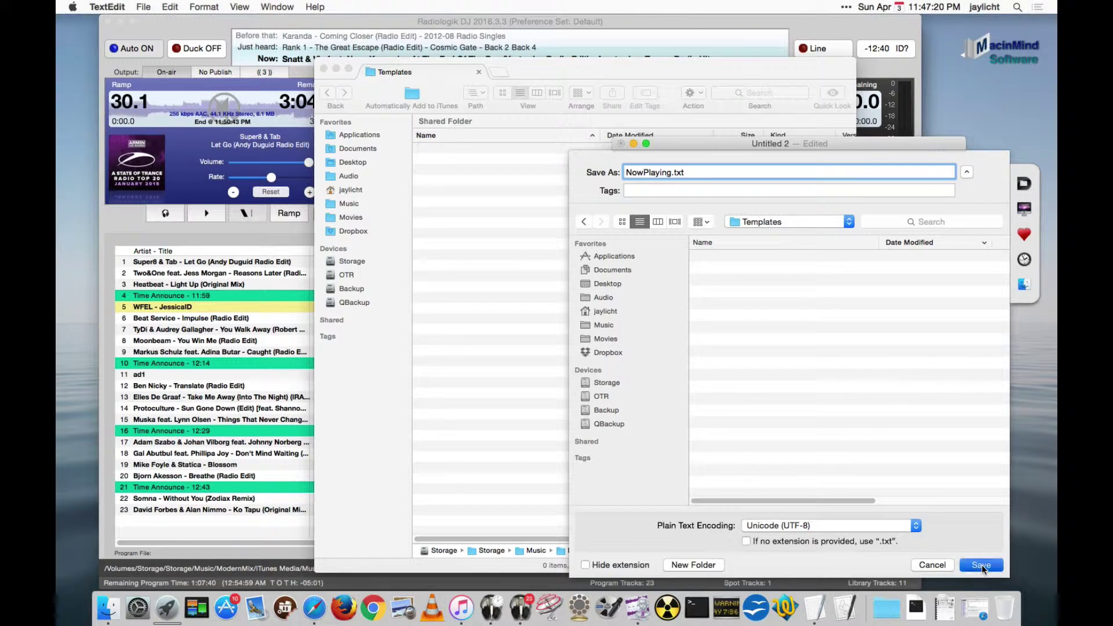
- Show the Web folder in a smaller Finder window at the lower right and close NowPlaying.txt
left_click(533, 244)
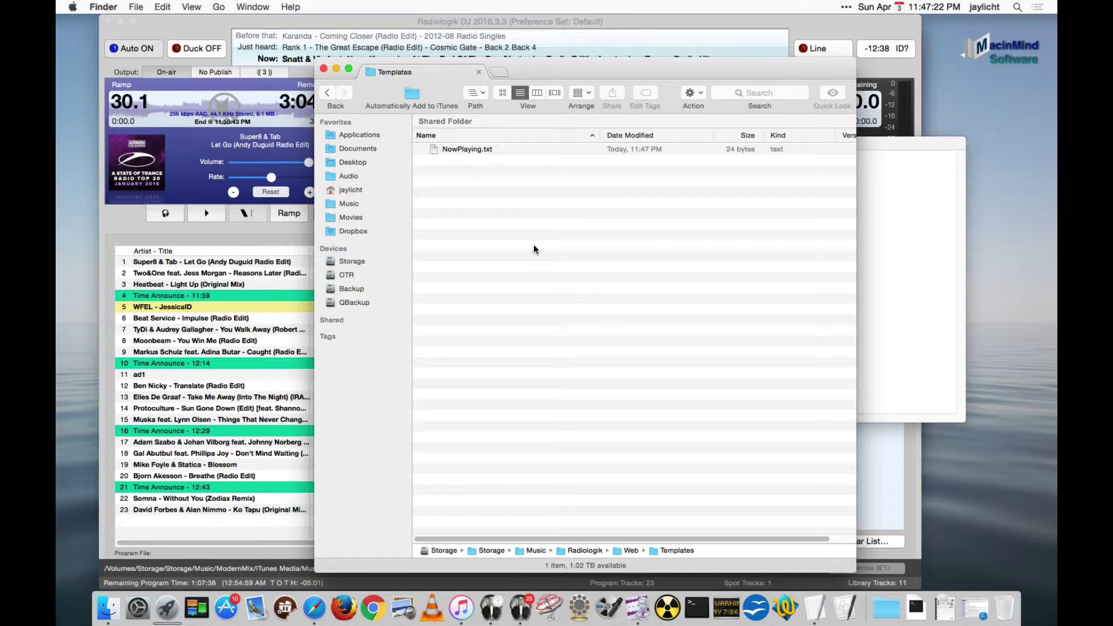
key("super+Up")
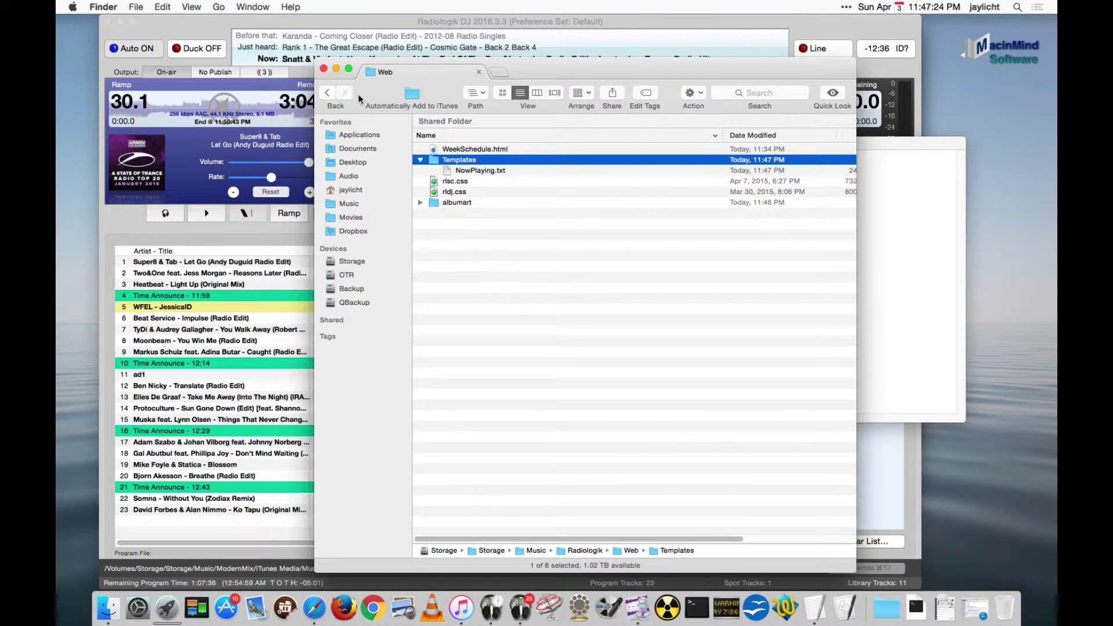
left_click_drag(597, 72, 550, 68)
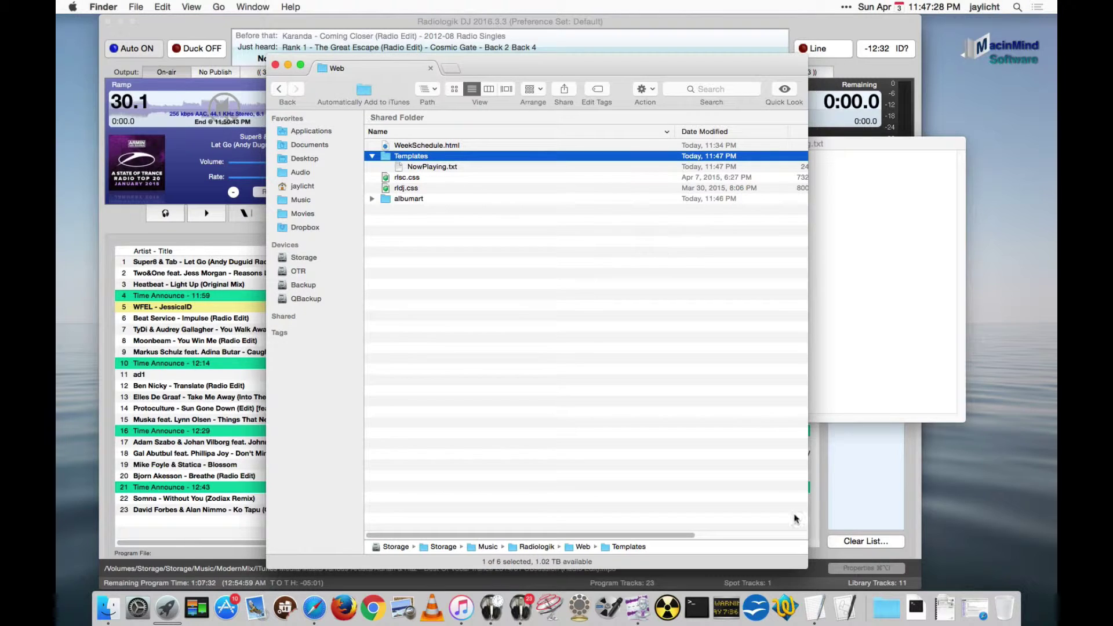
left_click_drag(802, 566, 721, 466)
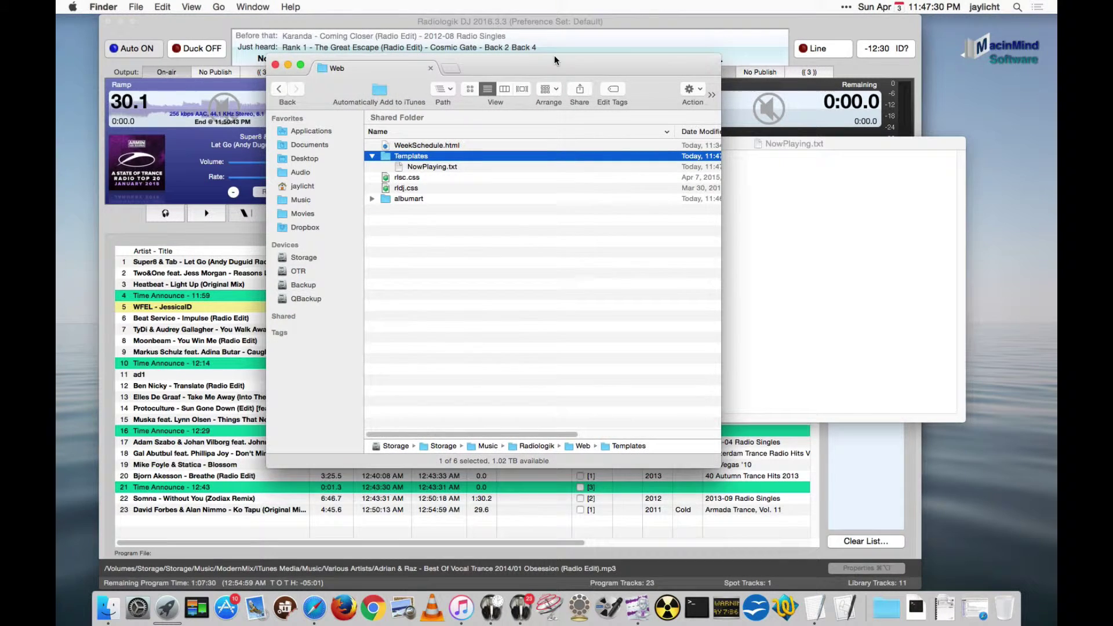
left_click_drag(554, 57, 780, 159)
left_click(626, 145)
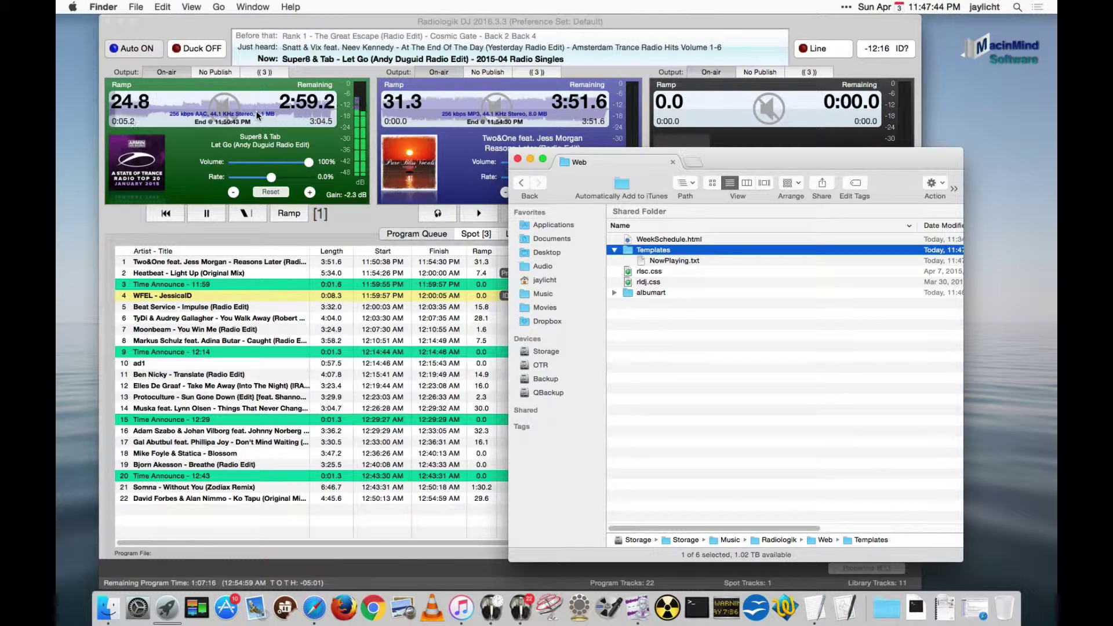
- Open the template and generated NowPlaying.txt files side by side to compare them
left_click(714, 353)
left_click(666, 291)
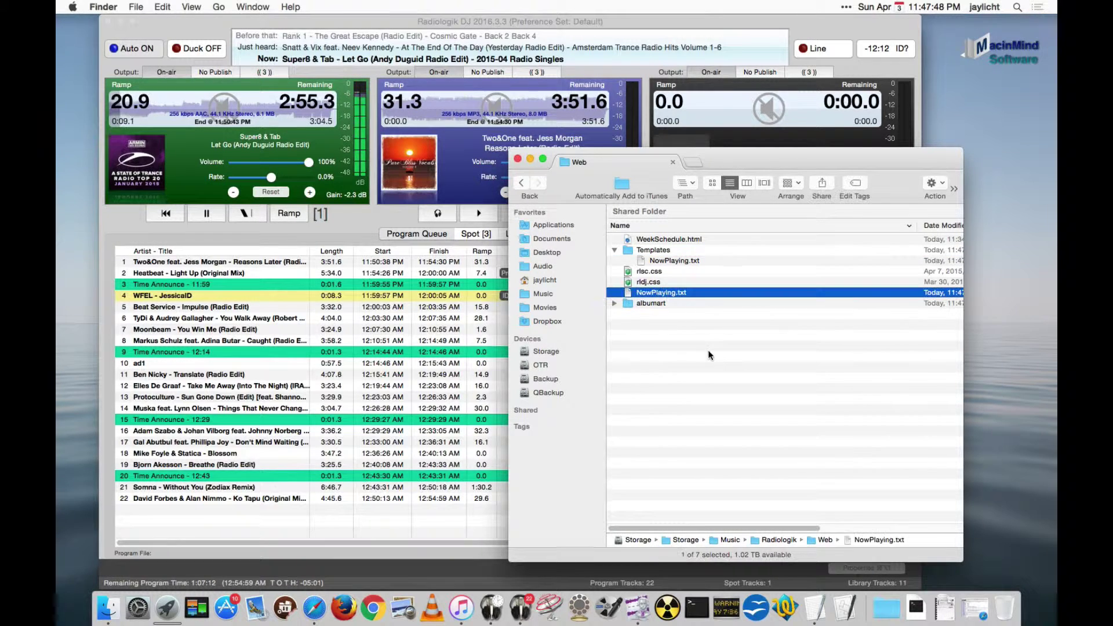
double_click(670, 261)
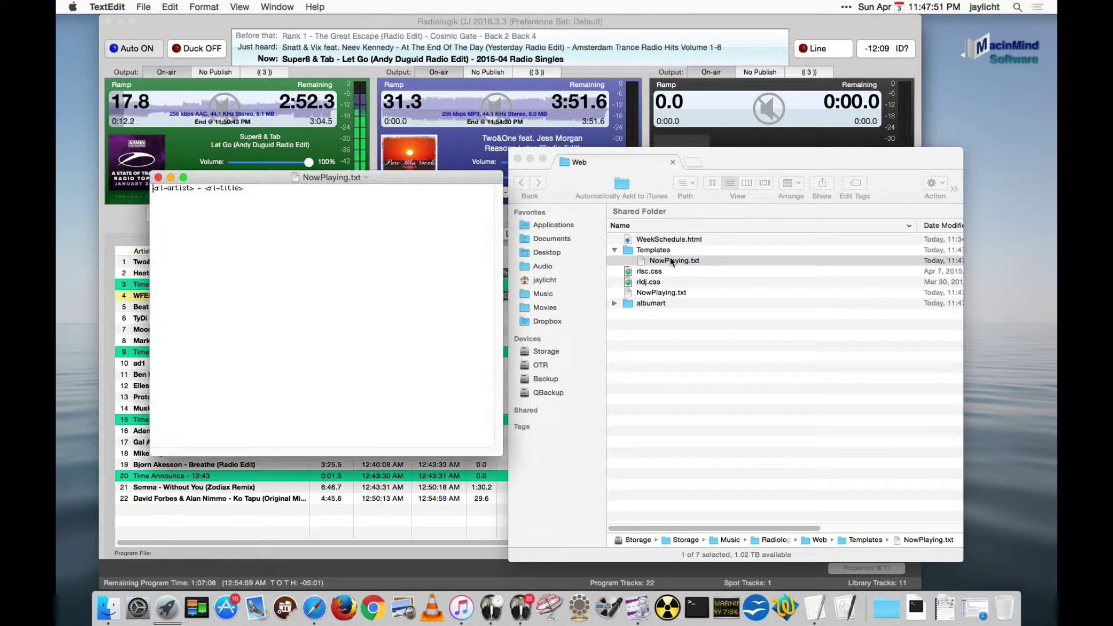
double_click(678, 293)
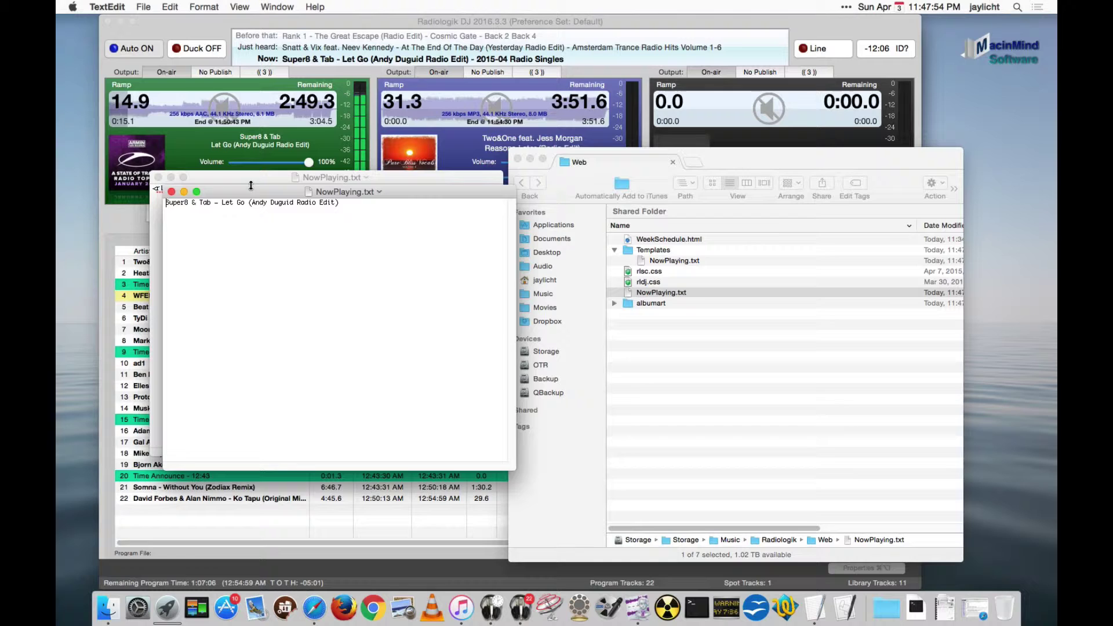
left_click_drag(256, 190, 602, 190)
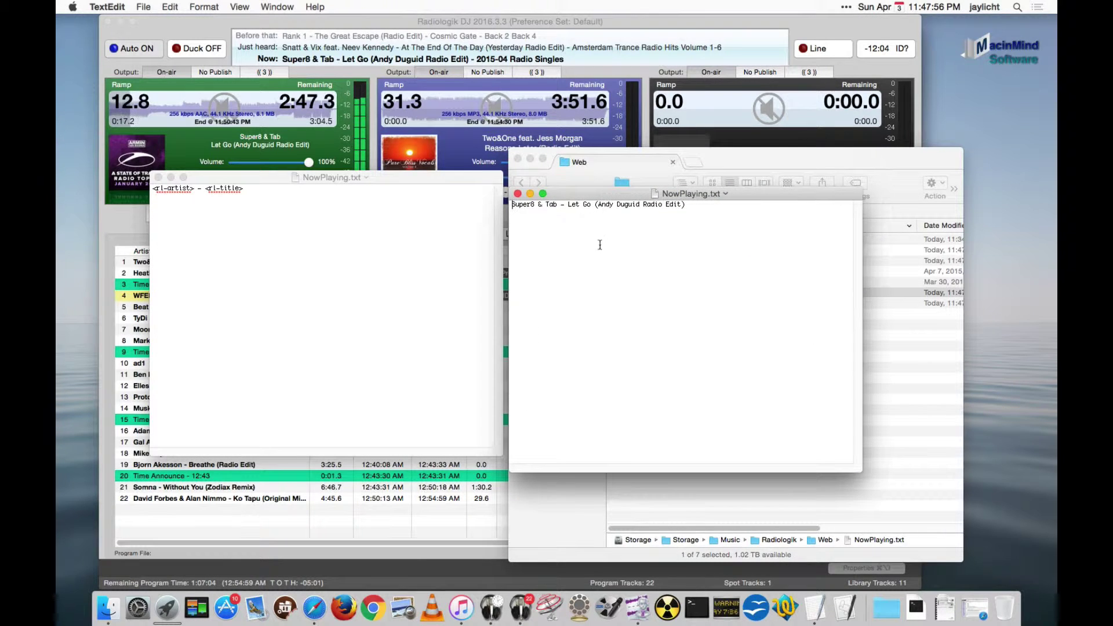
left_click(267, 226)
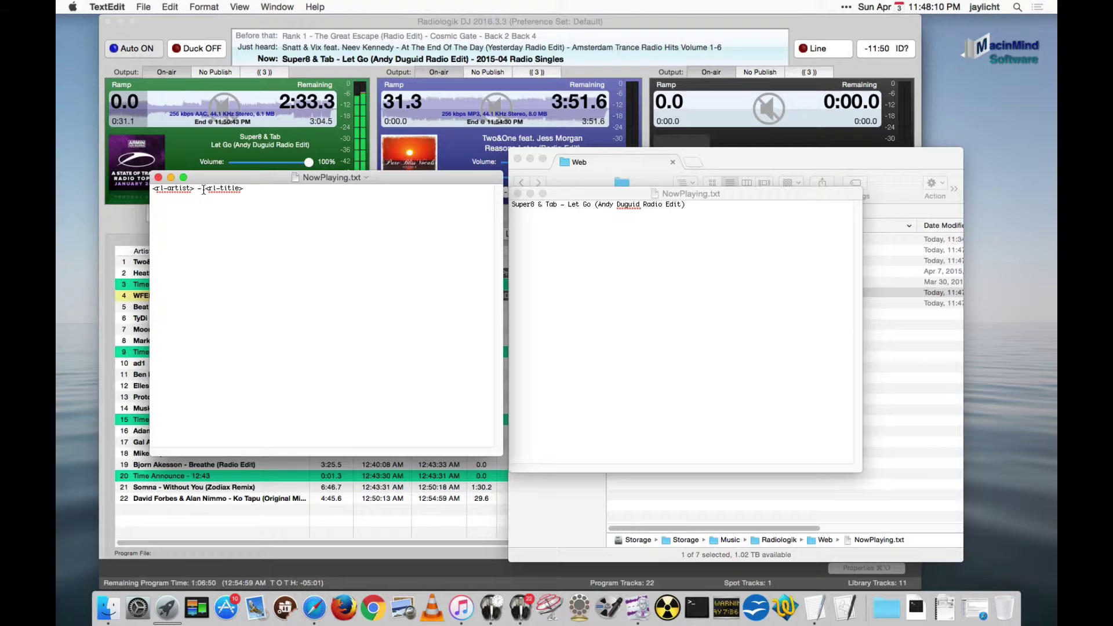
left_click(623, 255)
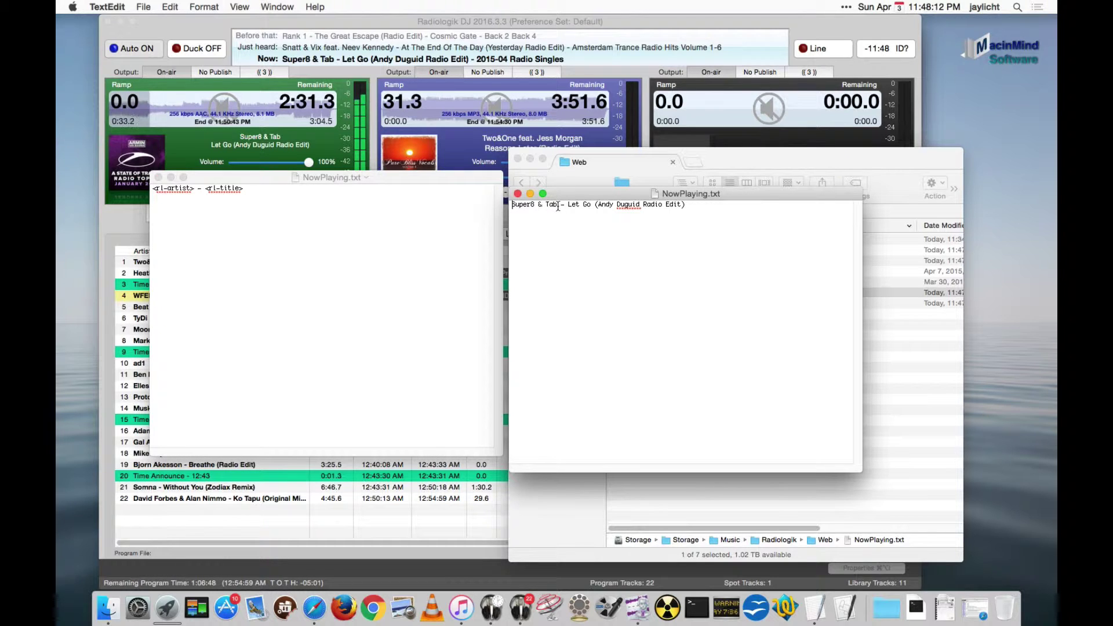
- Close both NowPlaying.txt windows and move Finder up to the Radiologik folder
left_click(518, 194)
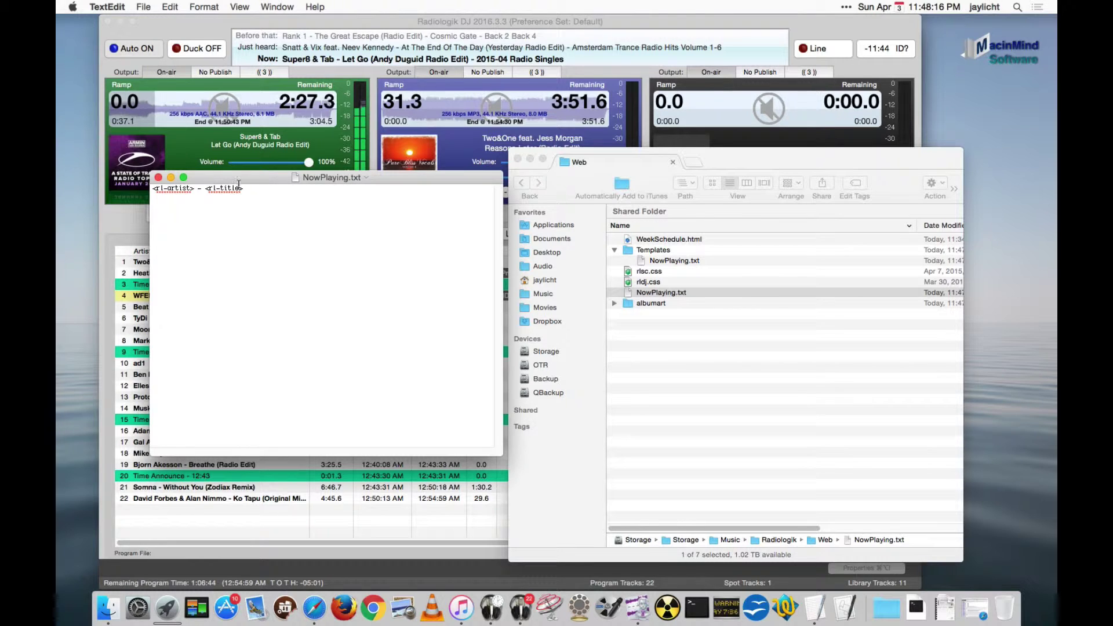
left_click(159, 177)
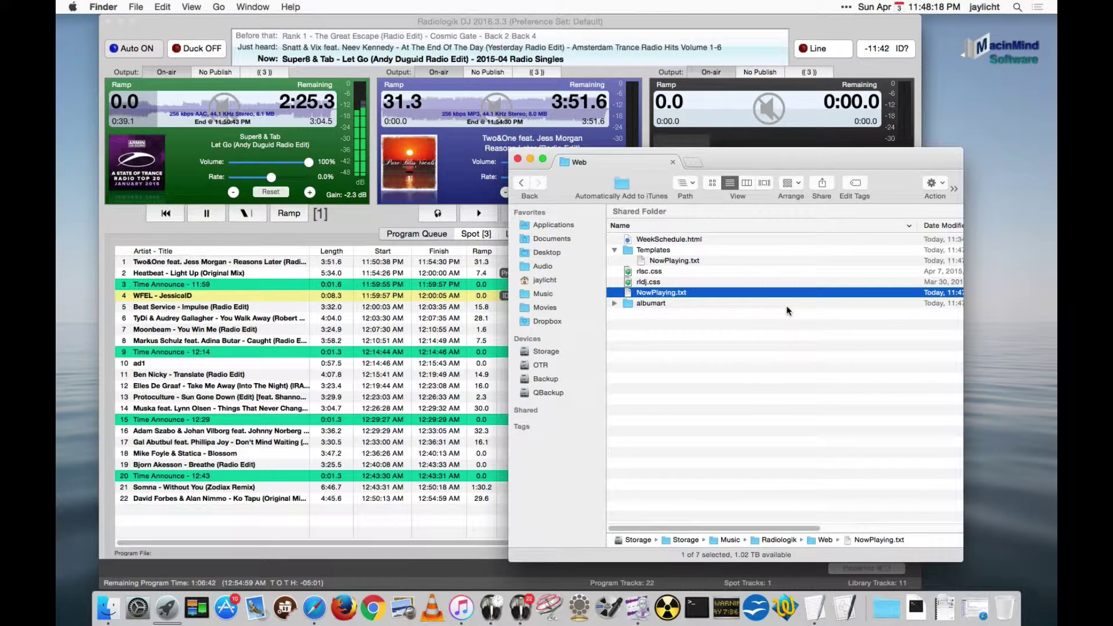
left_click_drag(774, 161, 725, 140)
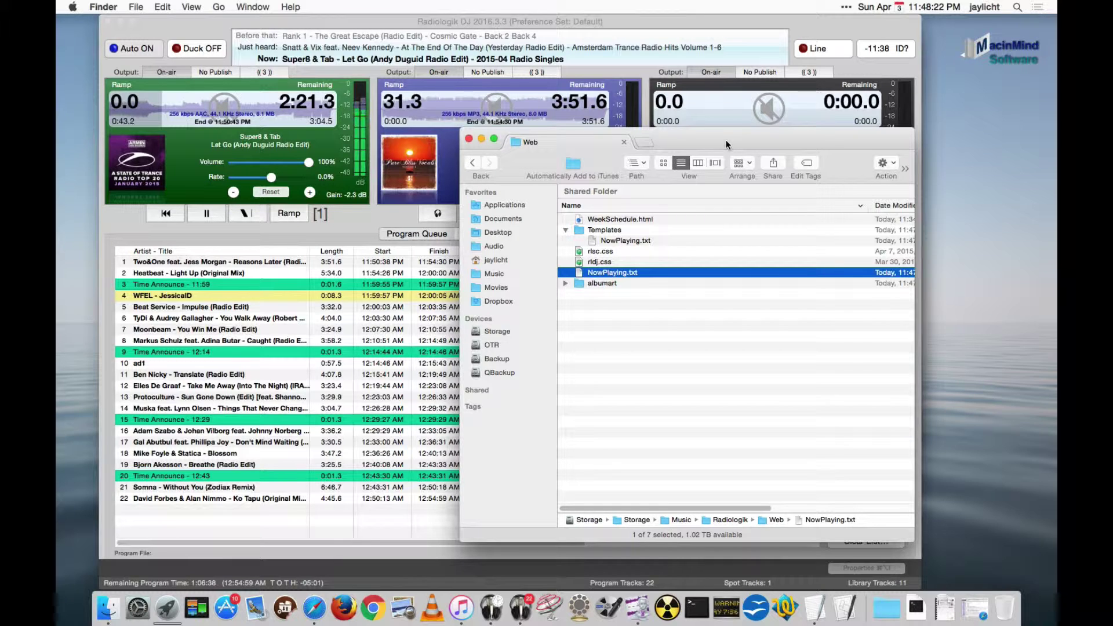
key("super+Up")
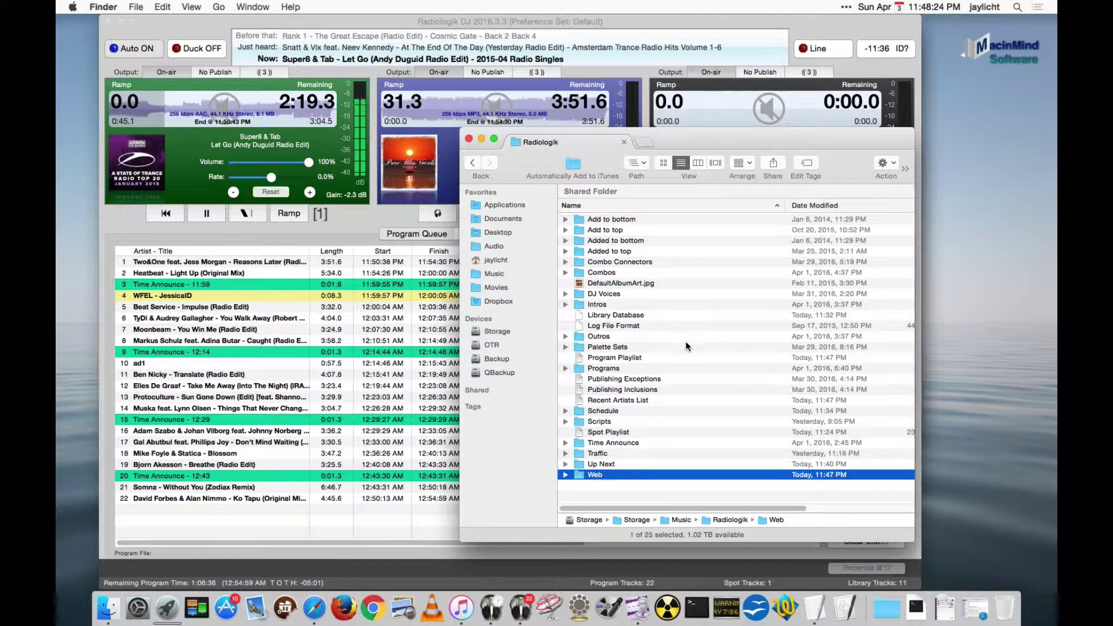
- Open the DJEvent-NowPlayingChanged script from the Scripts folder in Script Editor
left_click(625, 422)
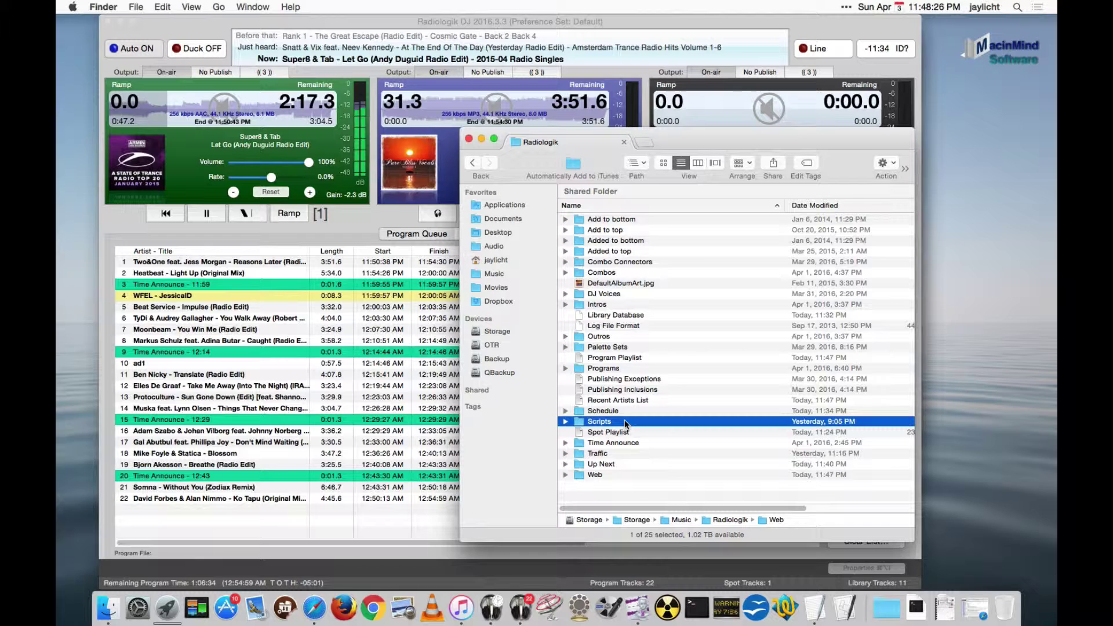
double_click(625, 423)
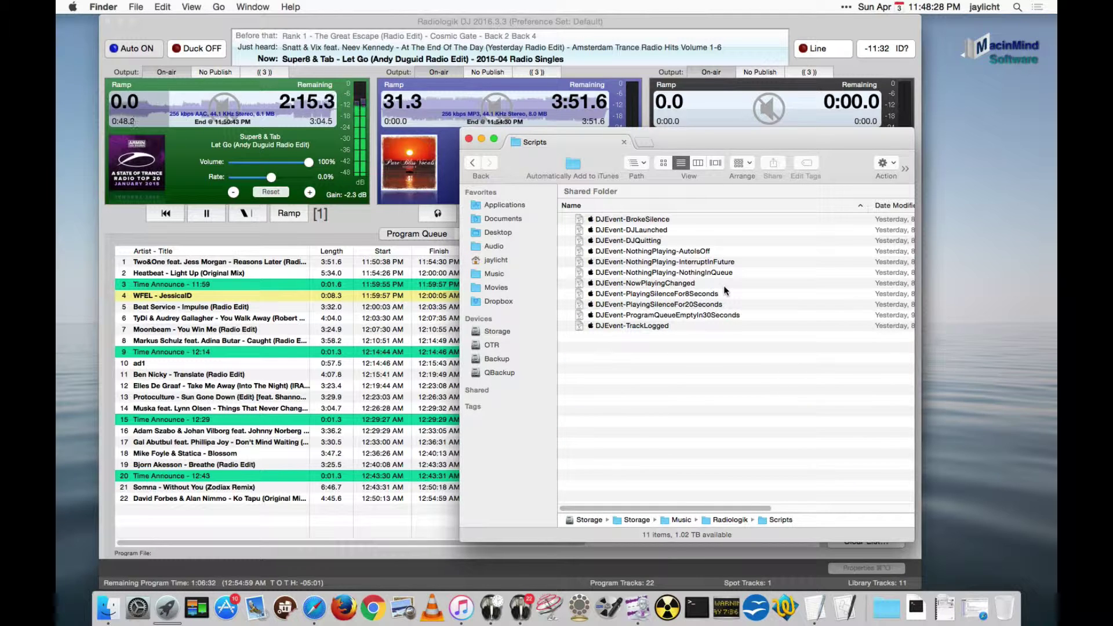
double_click(671, 283)
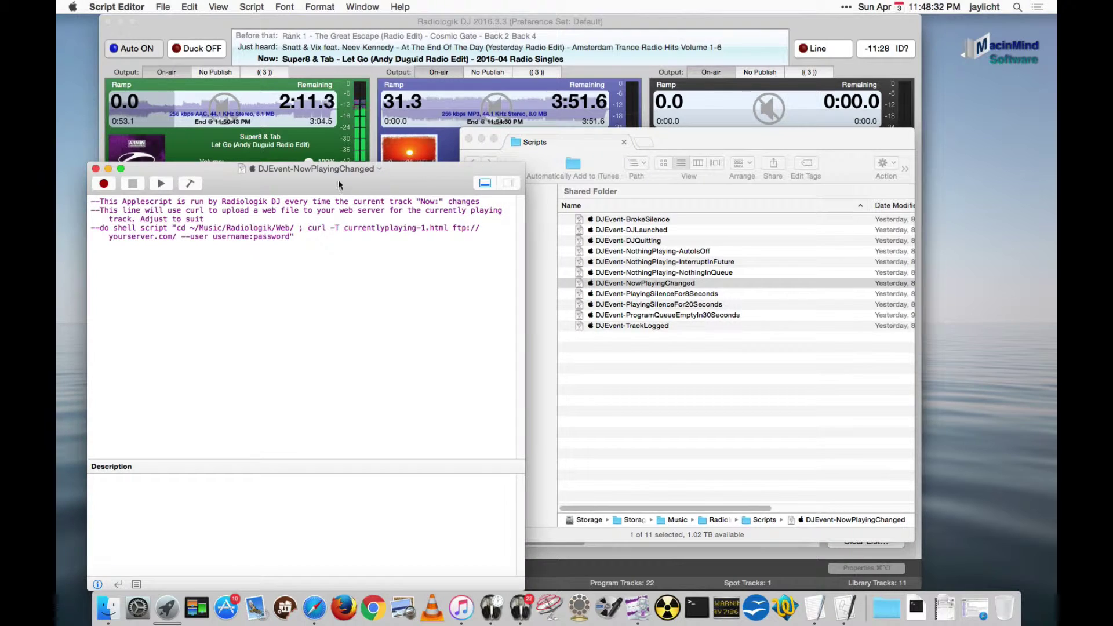
left_click_drag(314, 173, 663, 77)
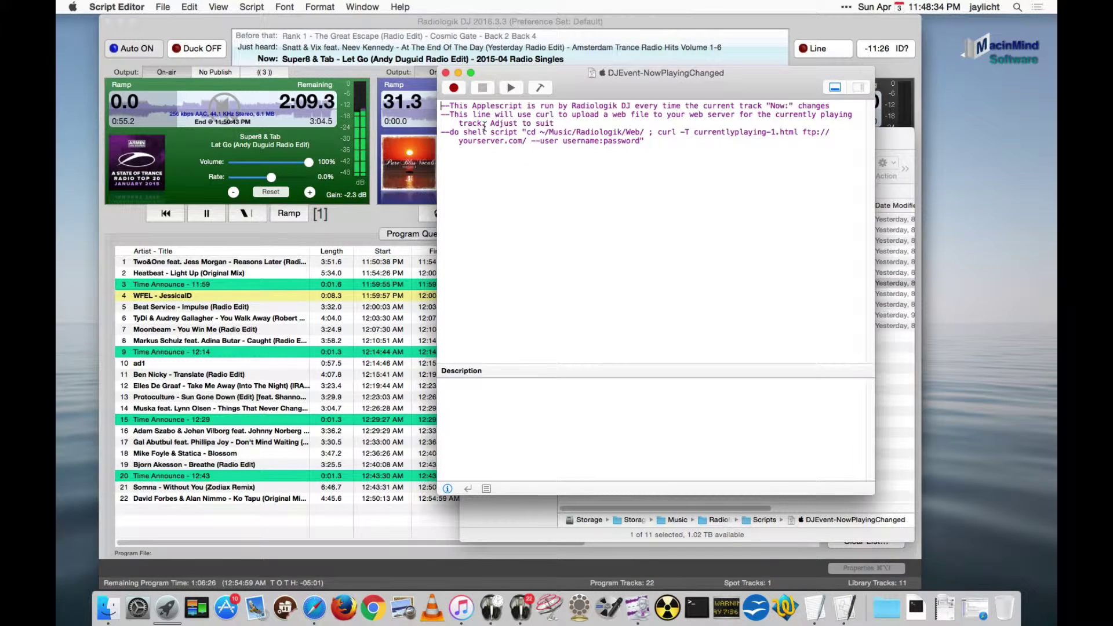
- Uncomment the do shell script line and compile the script
left_click_drag(451, 132, 392, 133)
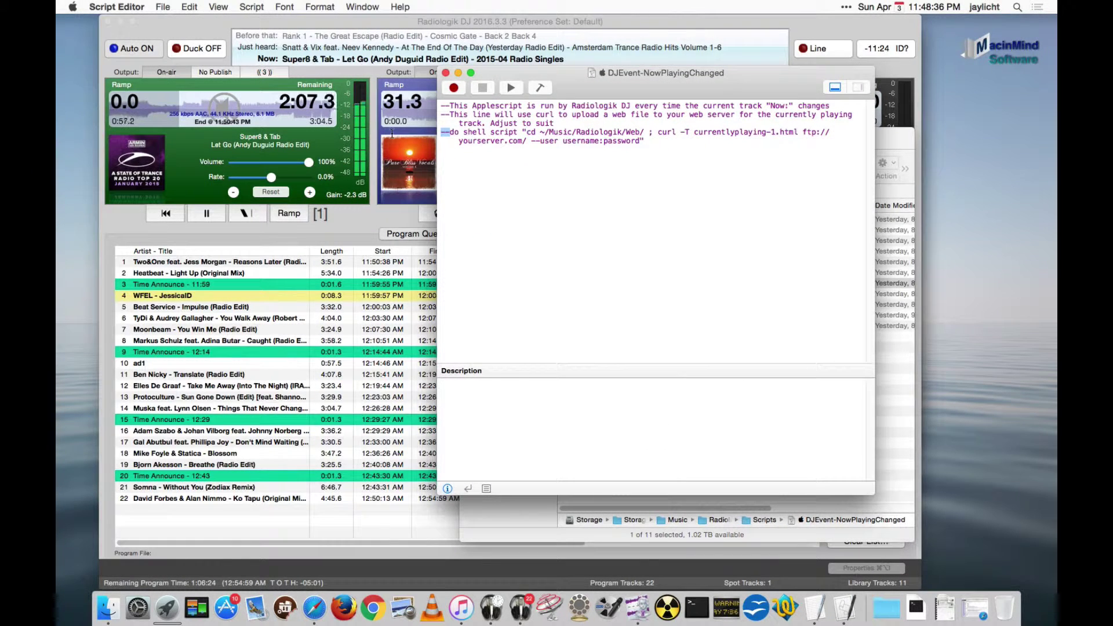
key("BackSpace")
key("BackSpace")
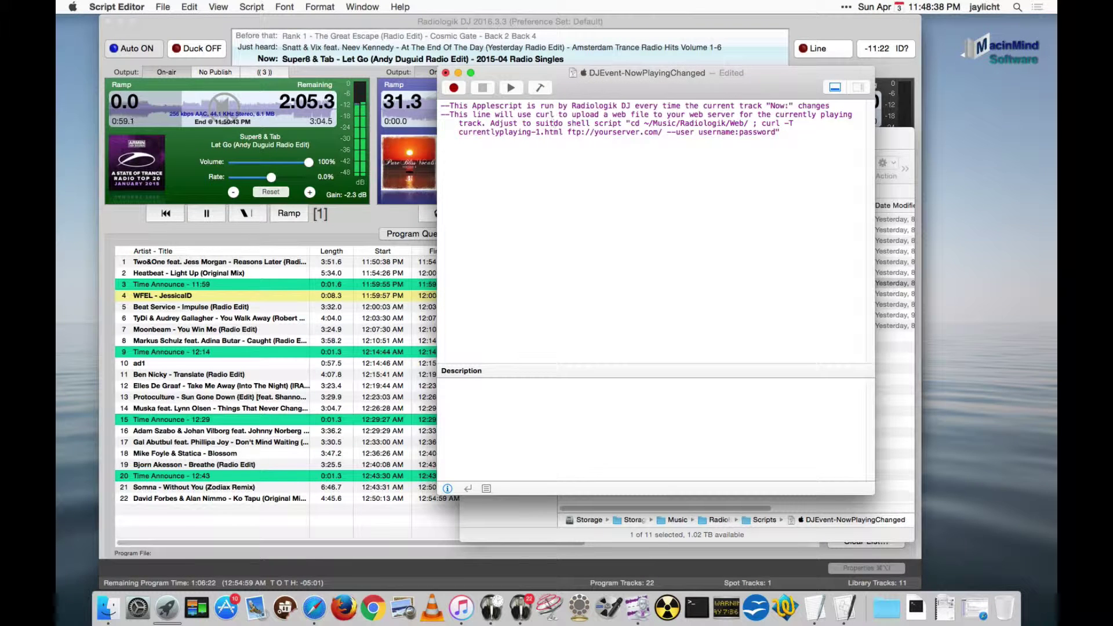
key("Return")
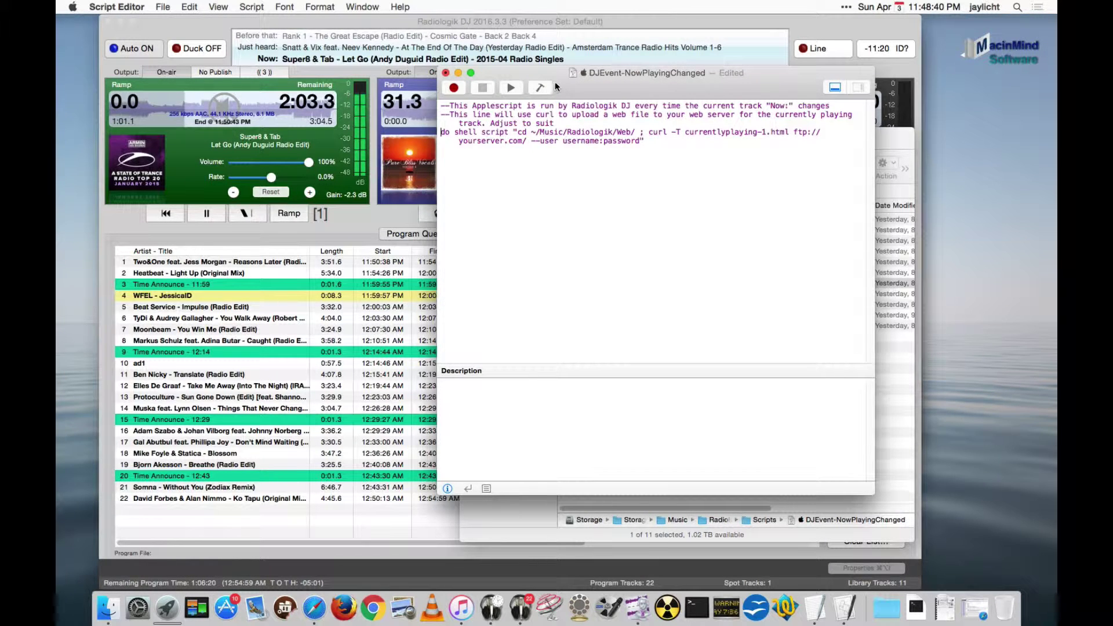
left_click(540, 88)
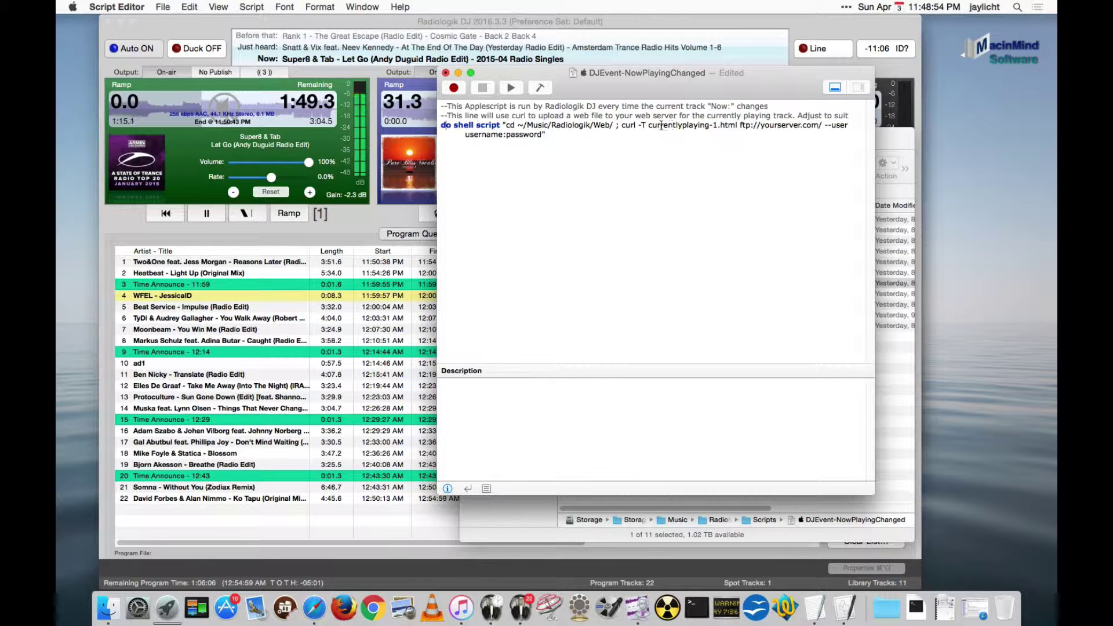
- Replace currentlyplaying-1.html with NowPlaying.txt in the curl command and select the username:password placeholder
left_click_drag(649, 125, 739, 122)
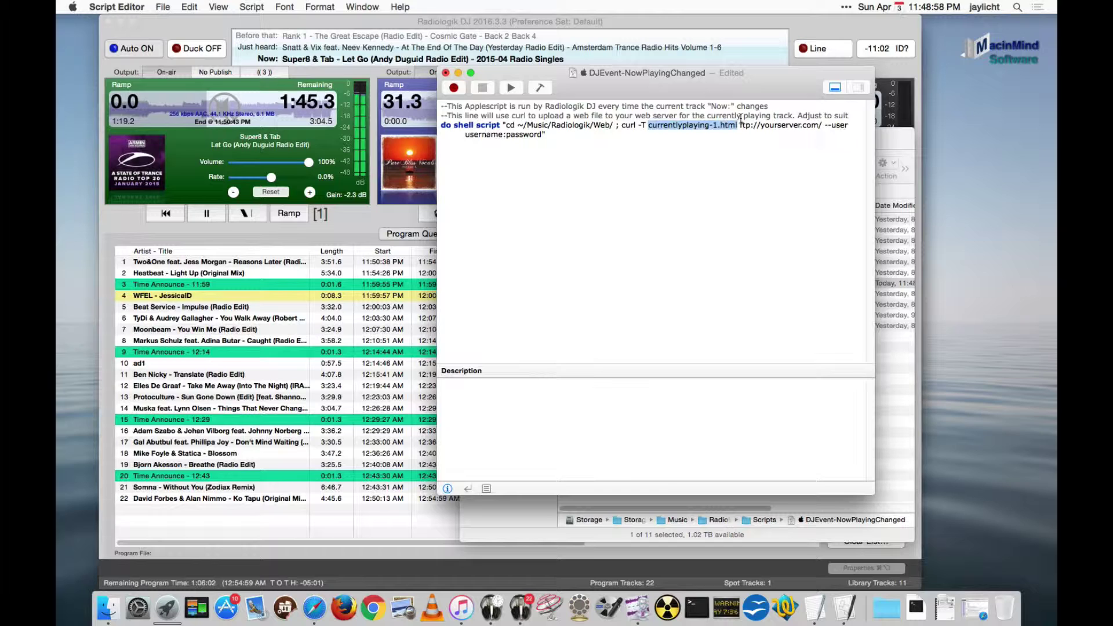
type("NowP")
type("laying.tx")
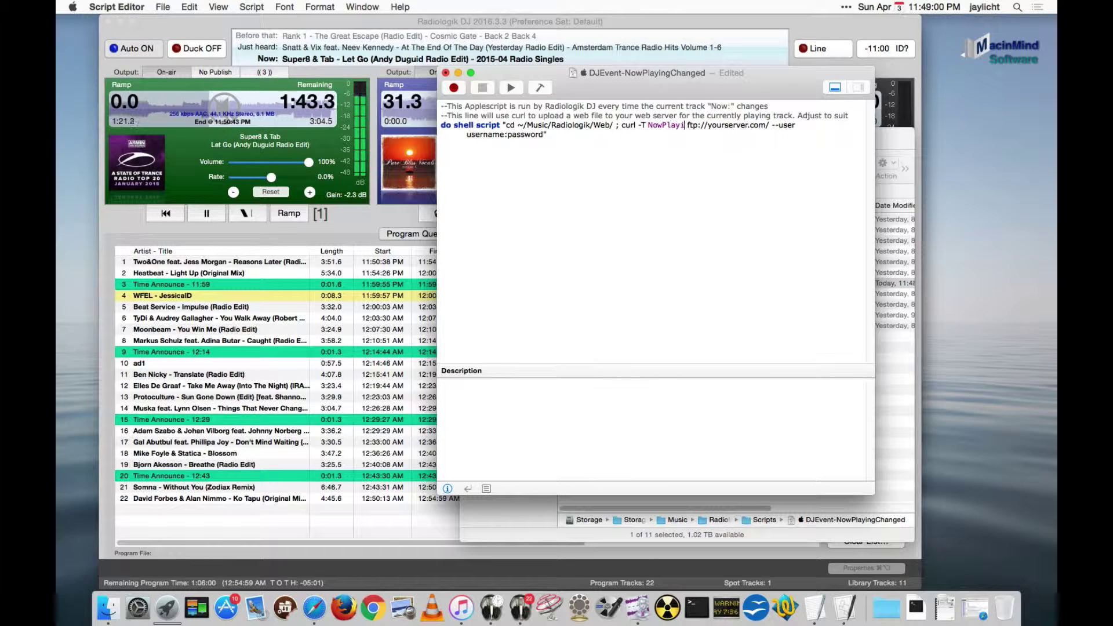
type("t")
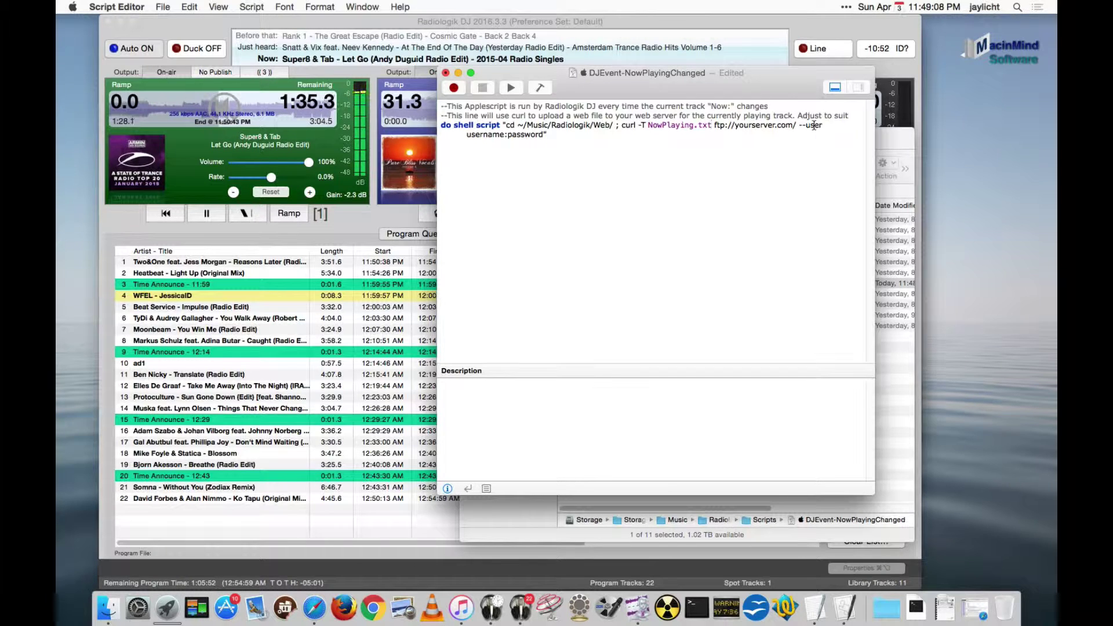
double_click(487, 134)
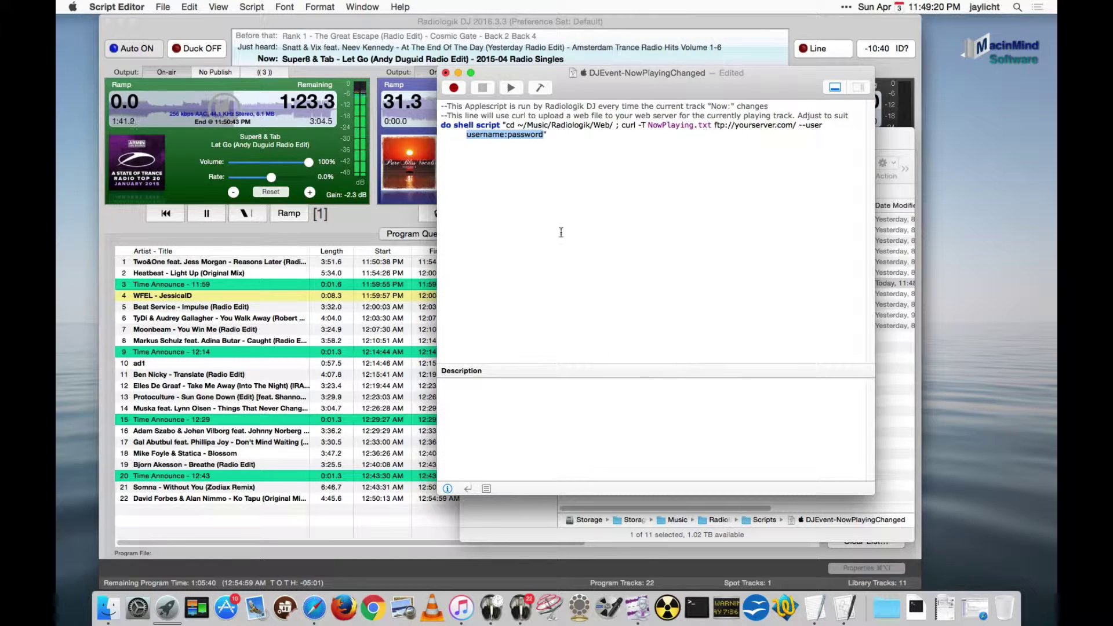
- Revert and close the script, then delete NowPlaying.txt from the Web folder
left_click(446, 73)
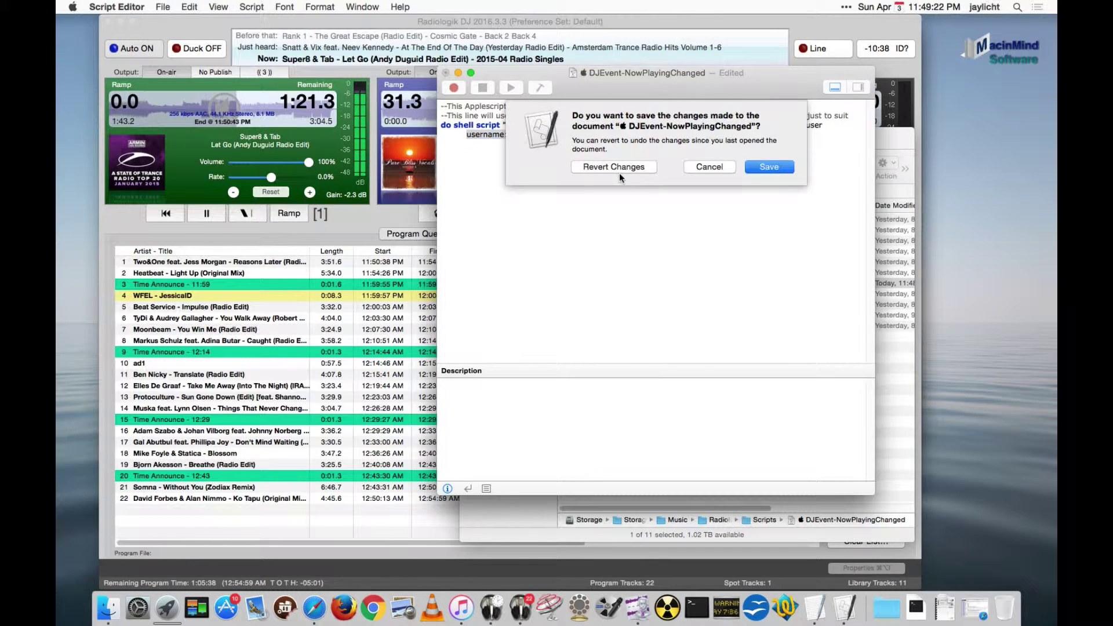
left_click(619, 167)
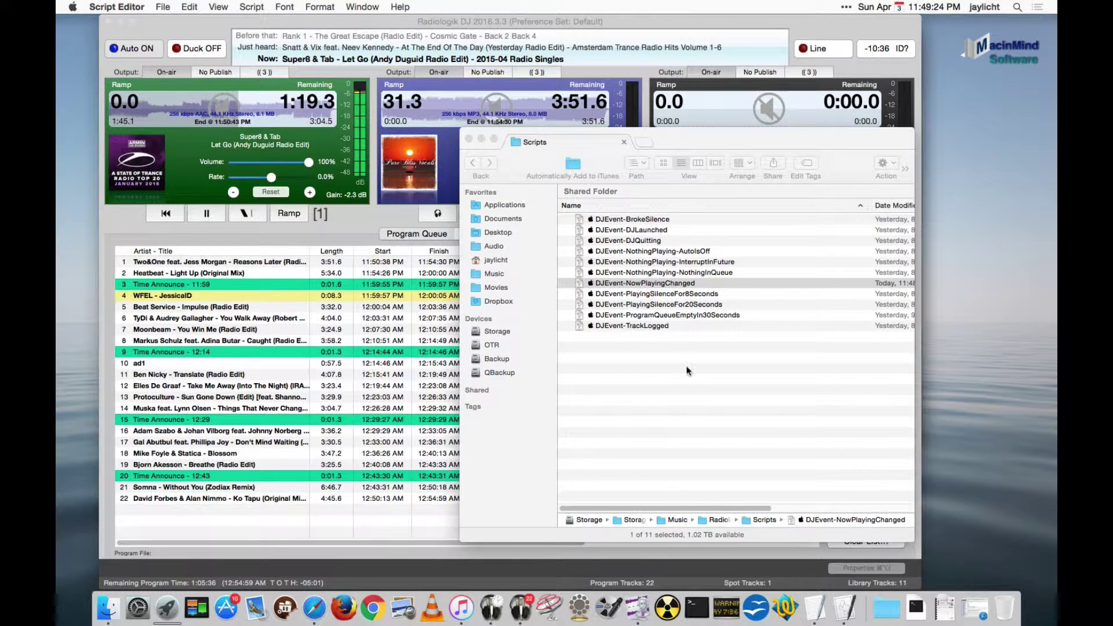
left_click(672, 337)
key("super+Up")
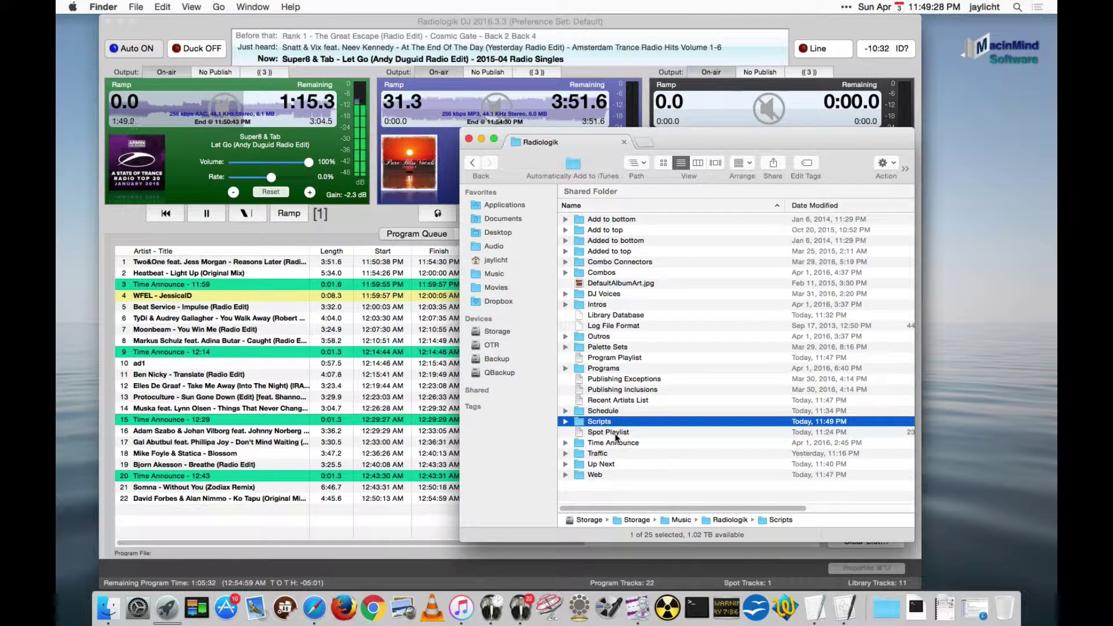
double_click(602, 474)
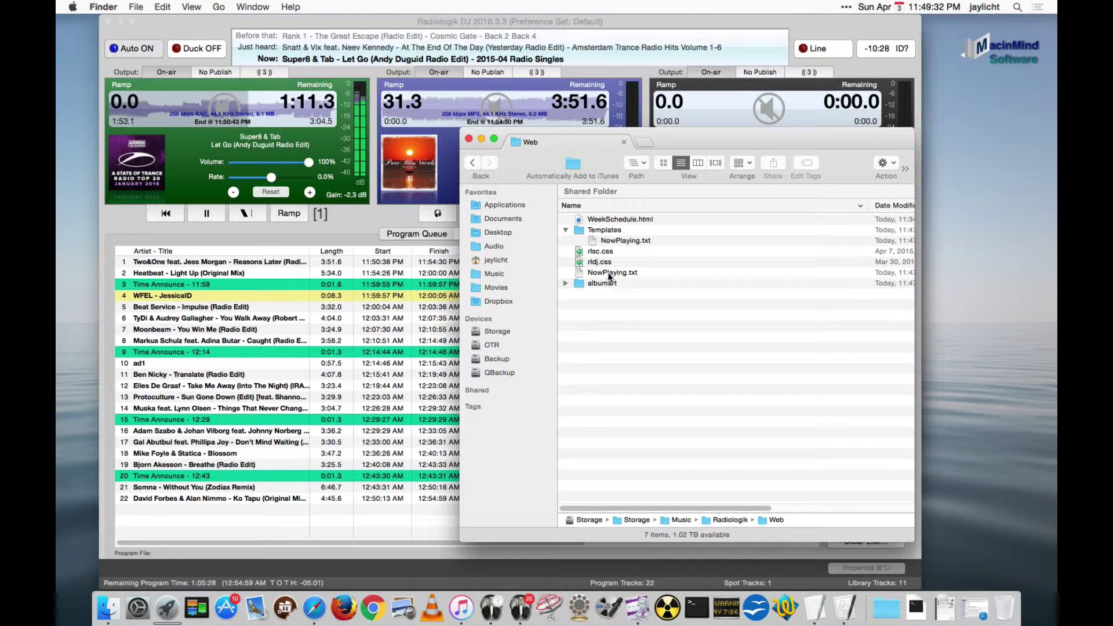
left_click(609, 274)
key("super+BackSpace")
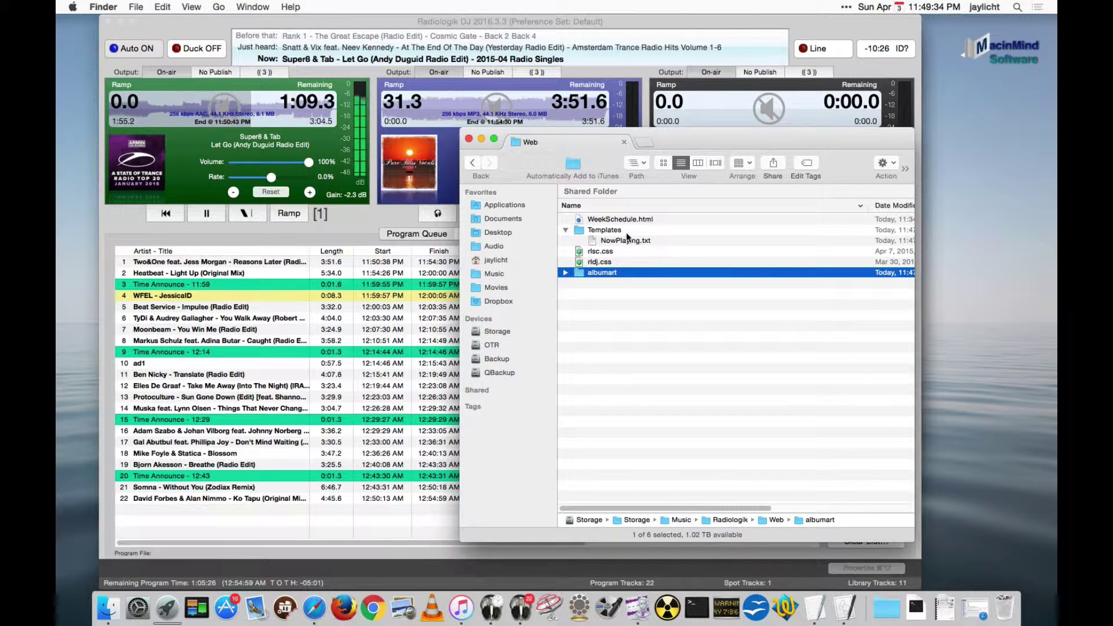
- Rename the Templates copy of NowPlaying.txt to LadioCast
left_click(626, 242)
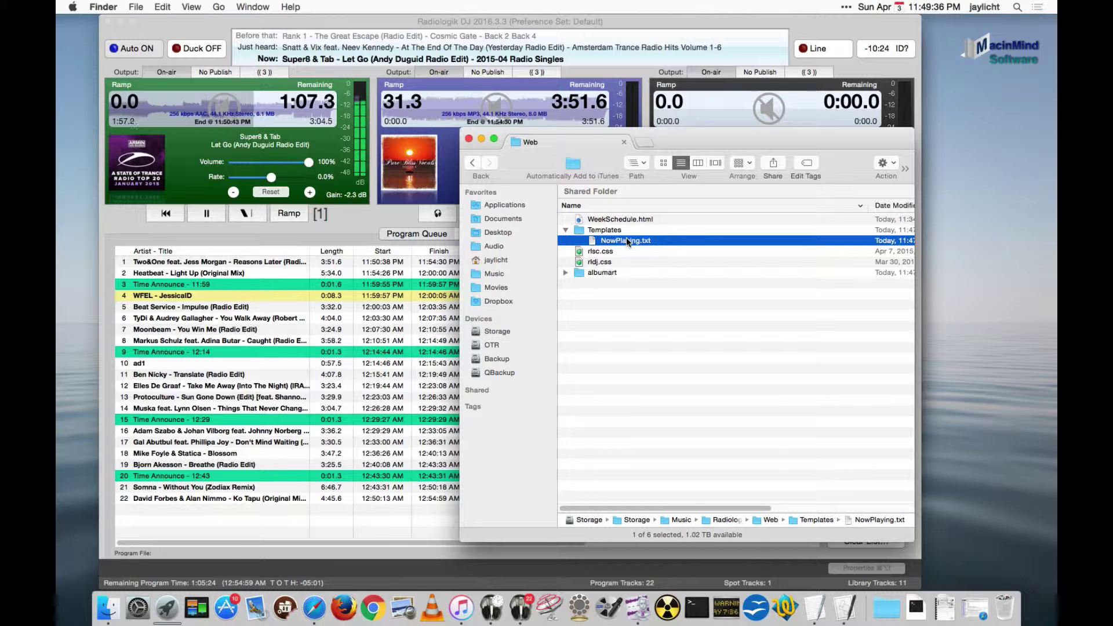
key("Return")
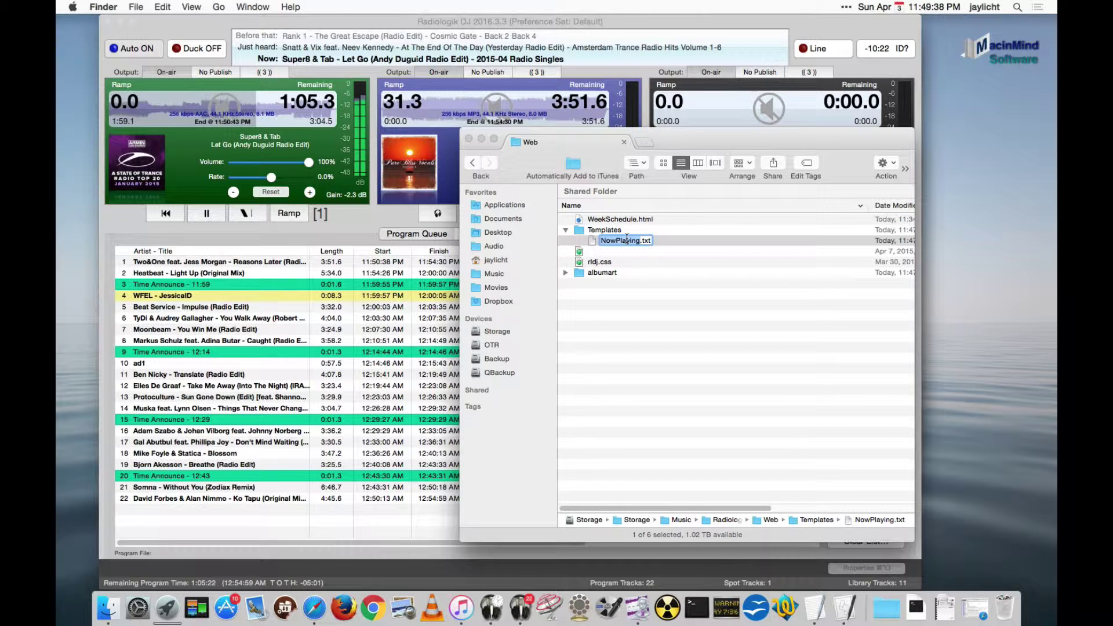
key("super+a")
left_click(613, 240)
key("BackSpace")
key("BackSpace")
key("BackSpace")
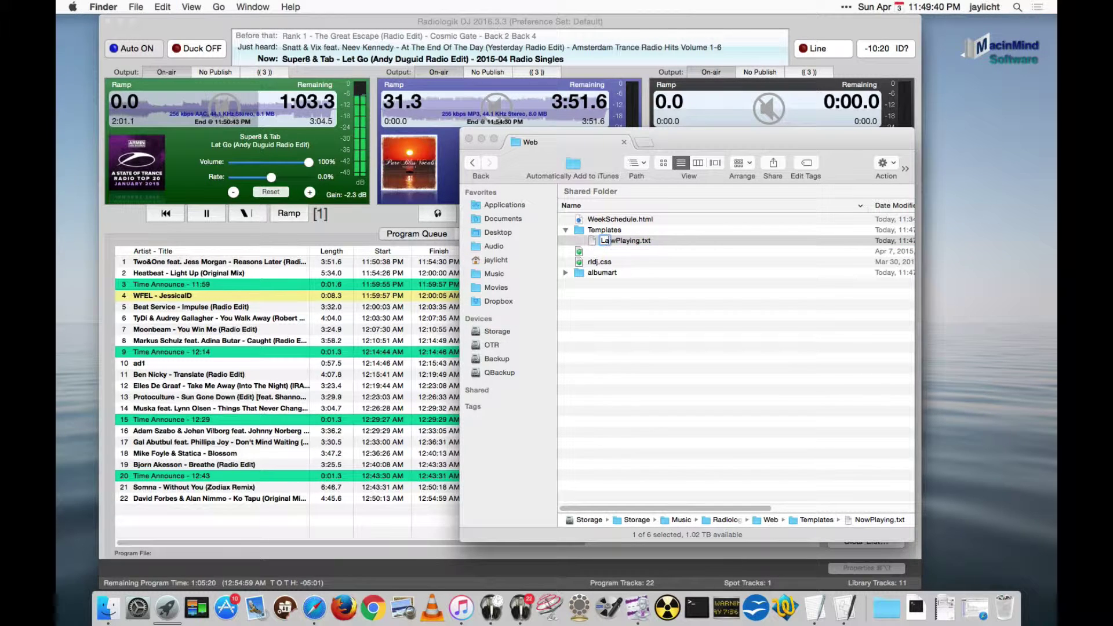
type("Ladio")
key("Delete")
key("Delete")
type("Ca")
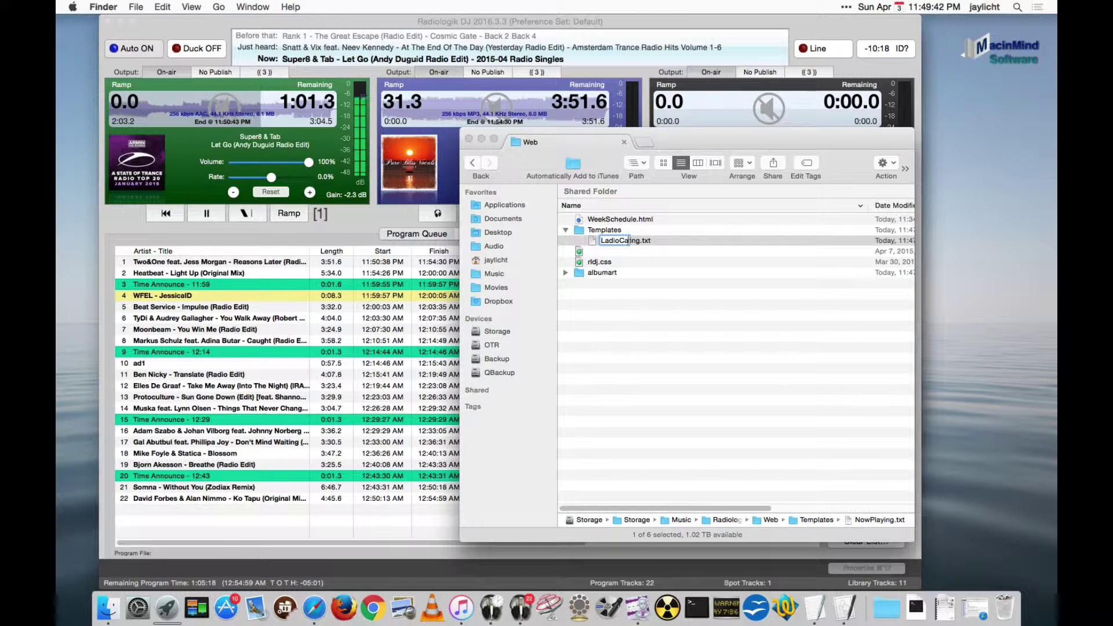
type("st")
key("Delete")
key("Delete")
key("Delete")
key("Delete")
key("Delete")
key("Return")
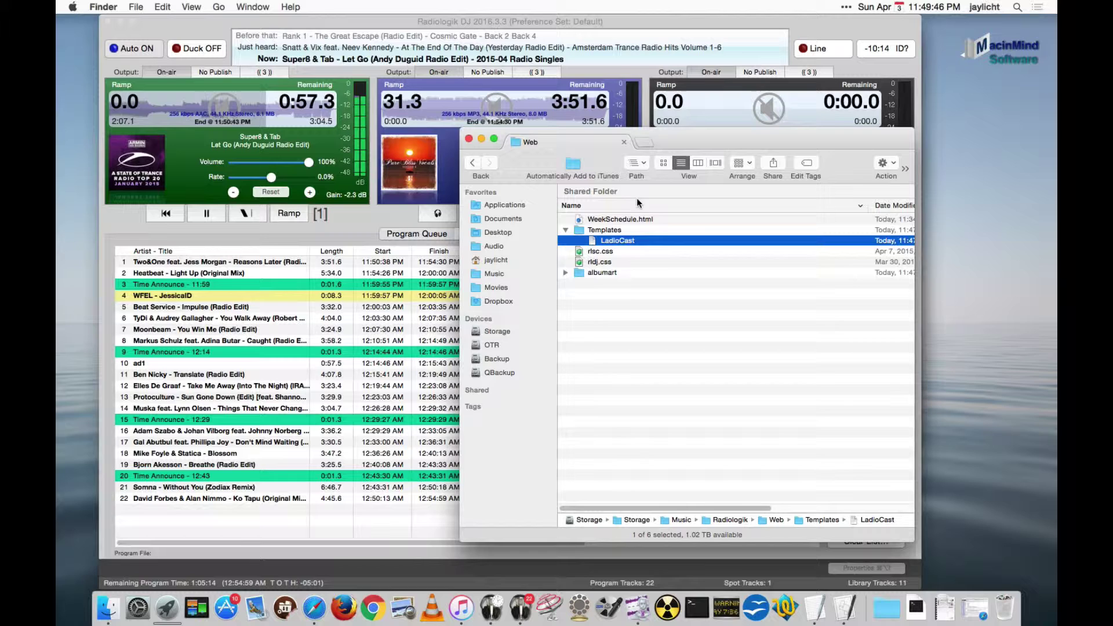
left_click(613, 23)
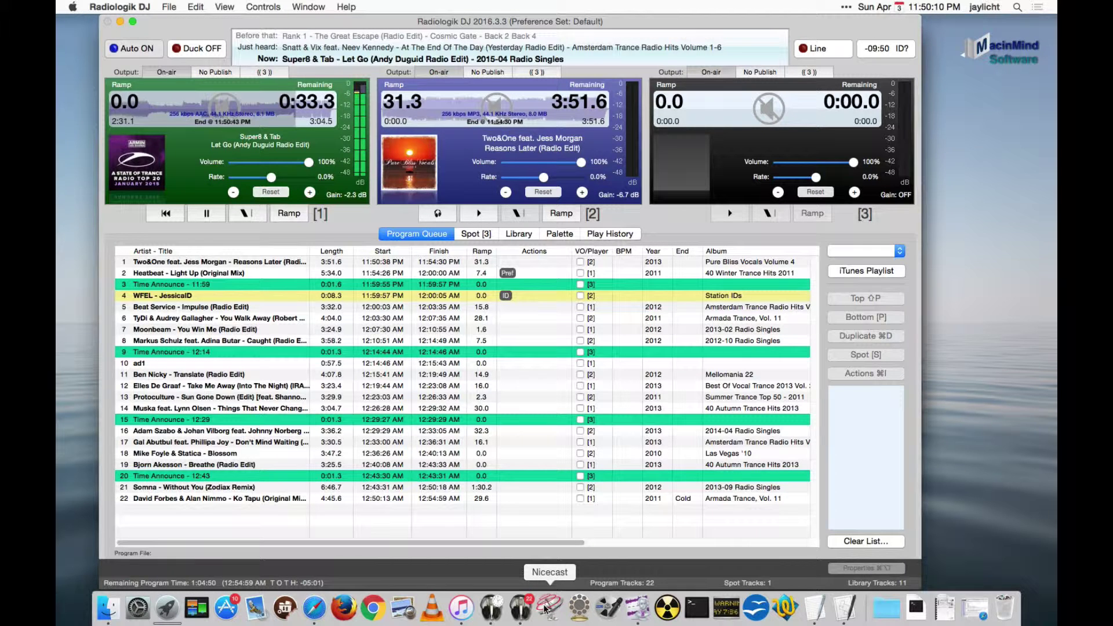
- Set LadioCast's Input 1 to Loopback Audio and move the mixer aside to reveal the Icecast settings
left_click(579, 608)
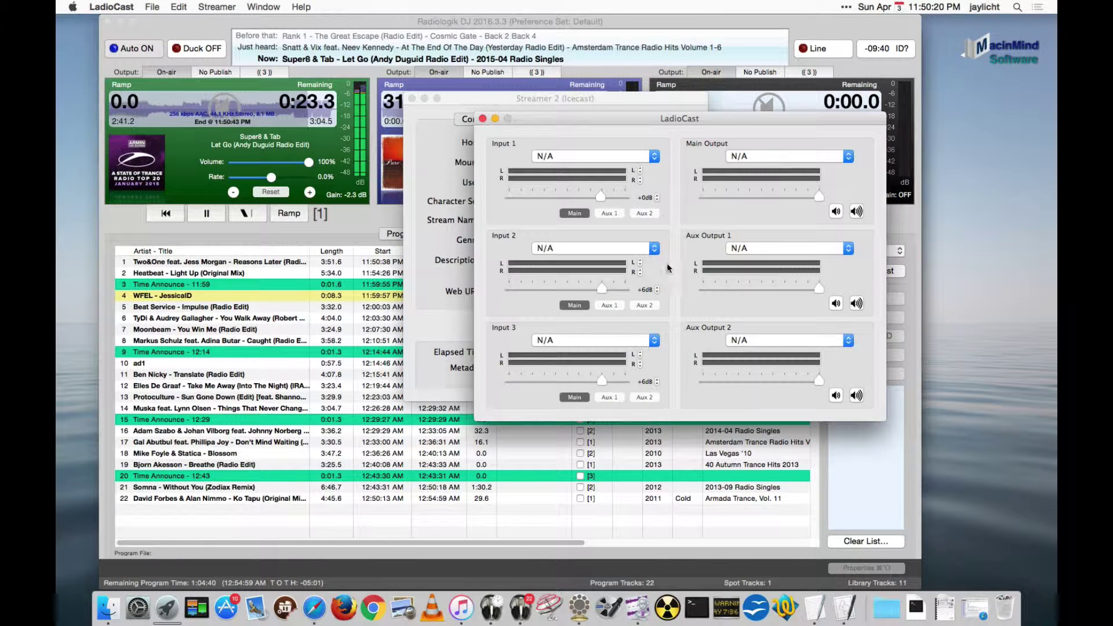
left_click(654, 157)
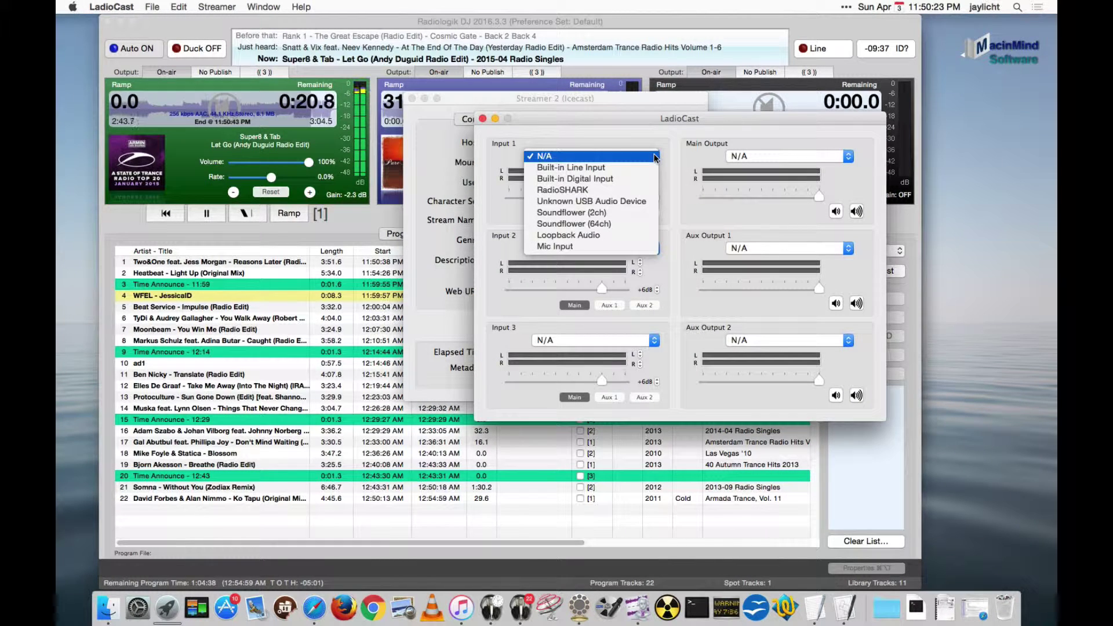
left_click(630, 238)
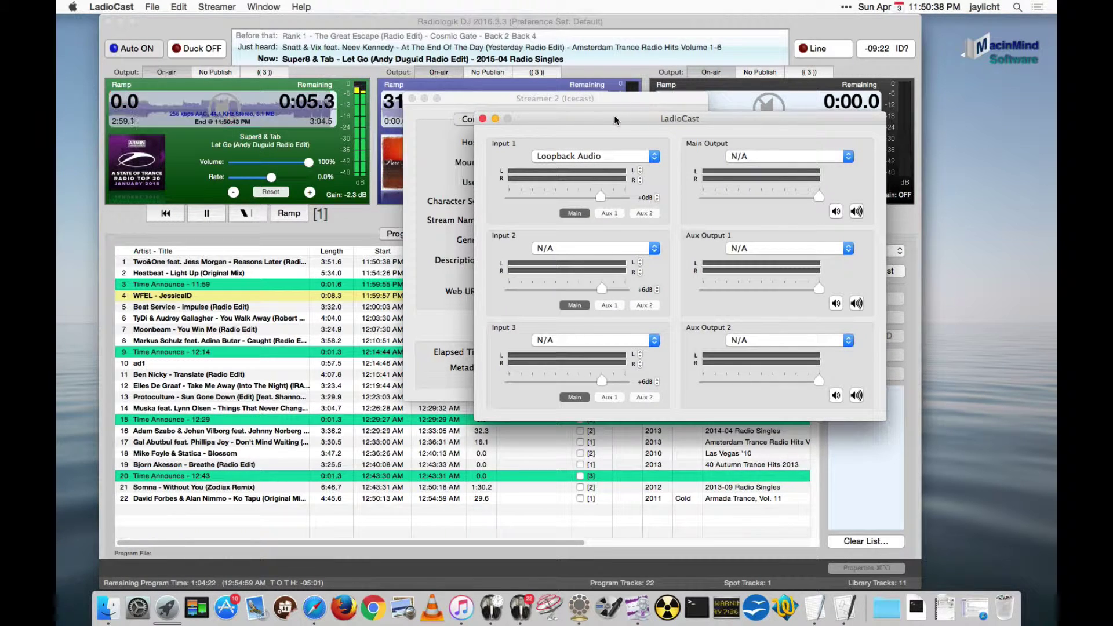
left_click_drag(614, 116, 694, 141)
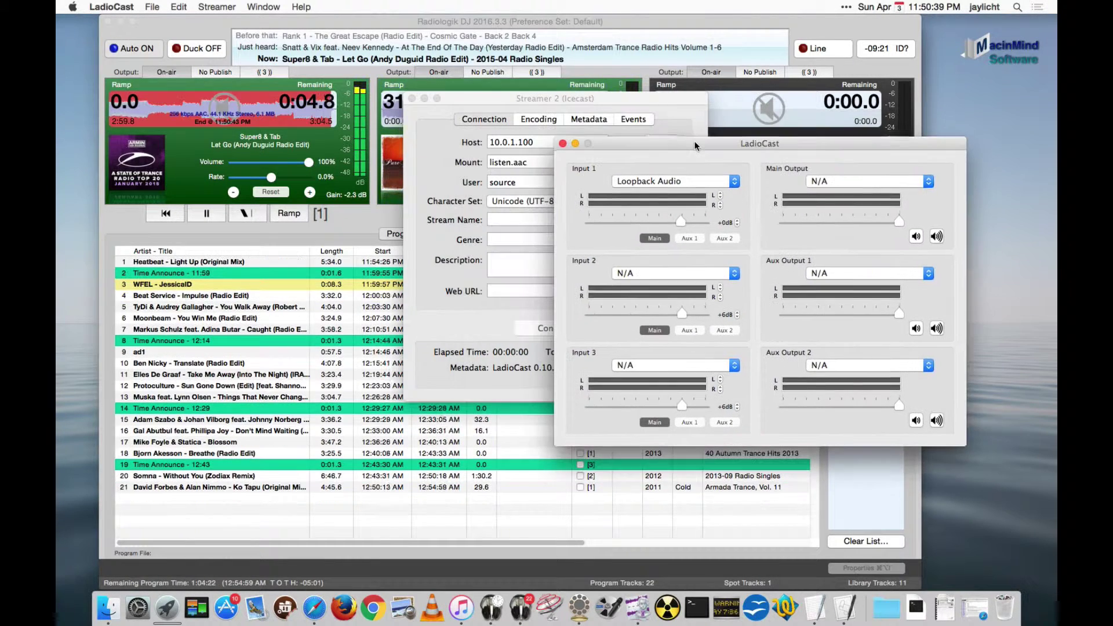
- Set Radiologik DJ's Output 1 (On-air) to Loopback Audio in the Audio I/O preferences
left_click(407, 22)
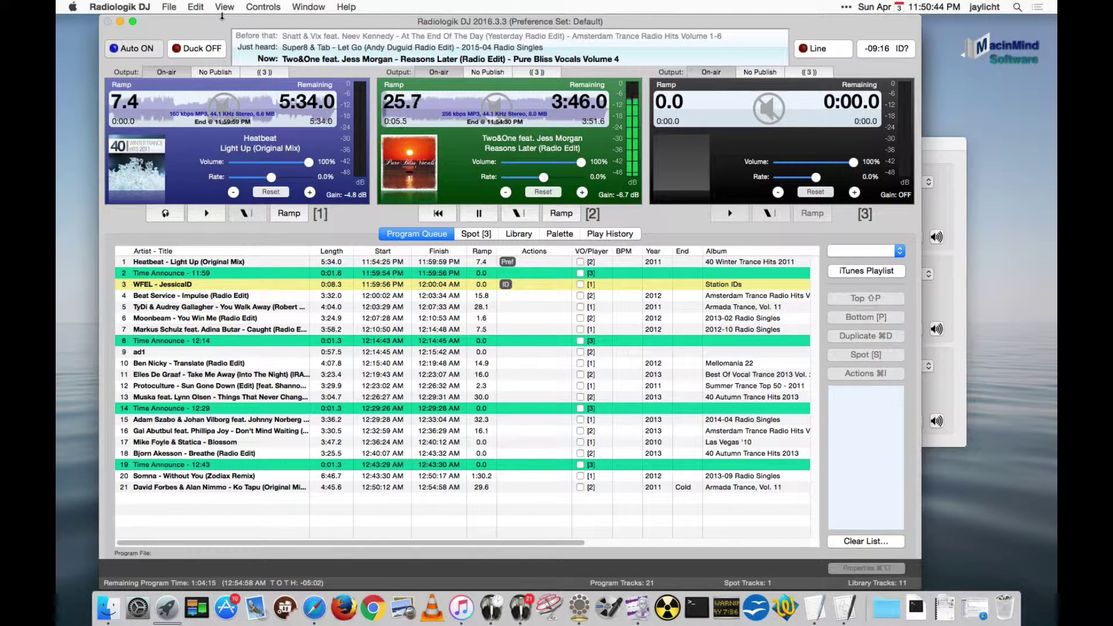
key("super+comma")
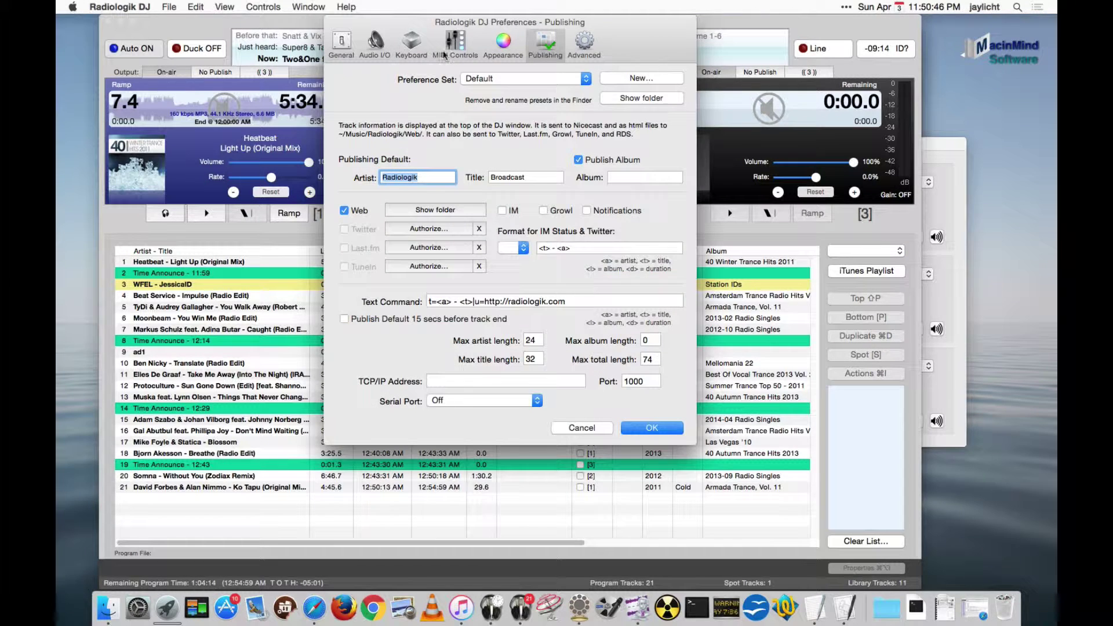
left_click(375, 44)
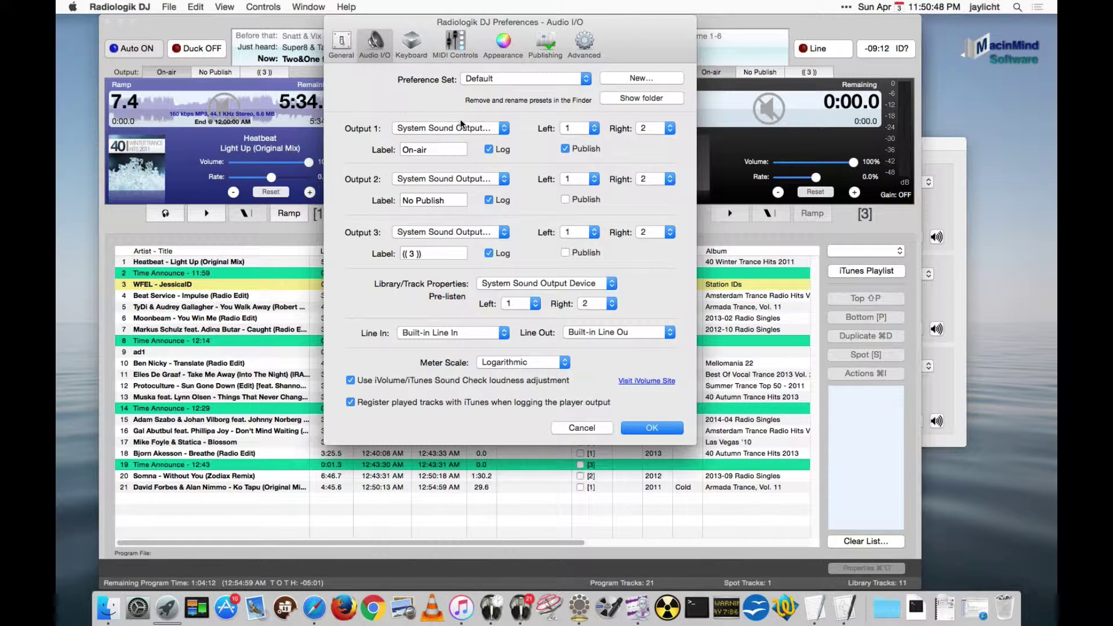
left_click(461, 123)
left_click(464, 207)
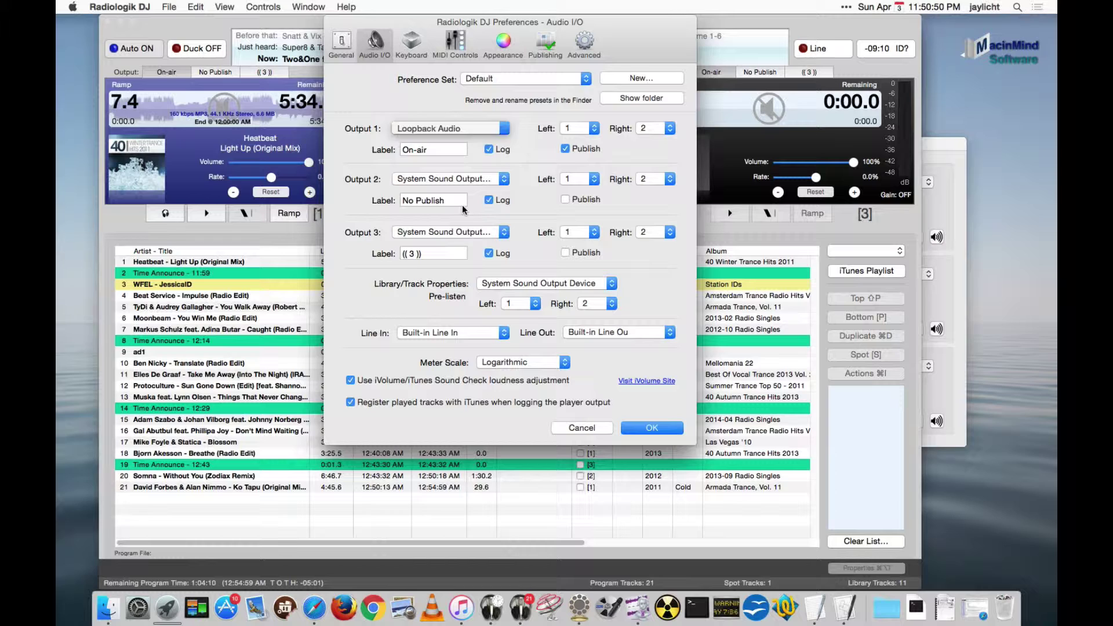
left_click(649, 428)
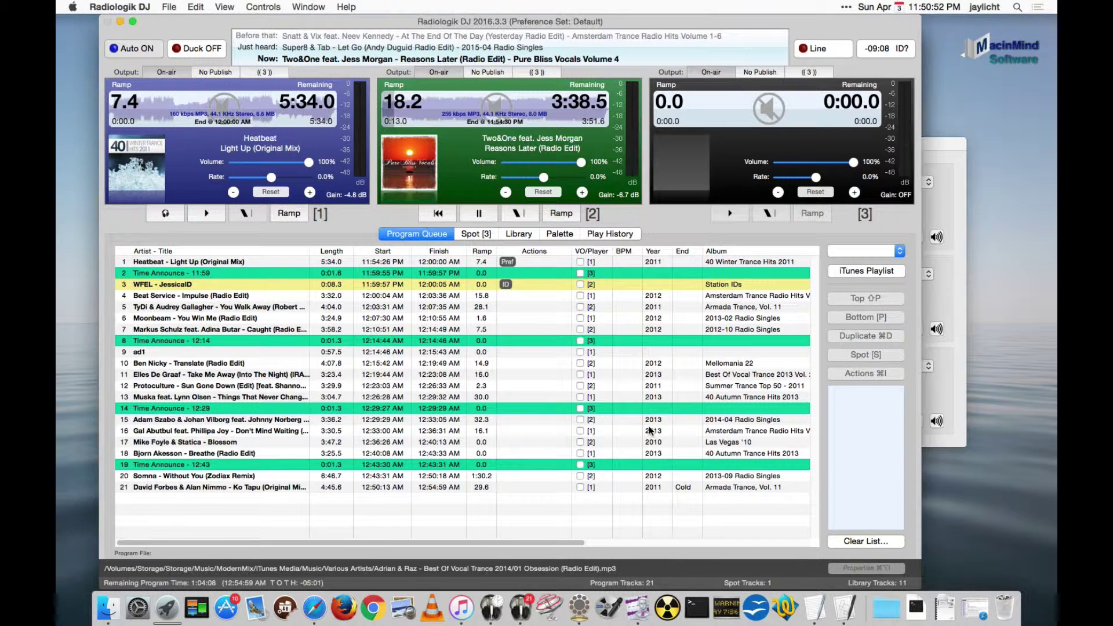
- Switch between LadioCast and Radiologik DJ and browse Radiologik's View menu
left_click(957, 144)
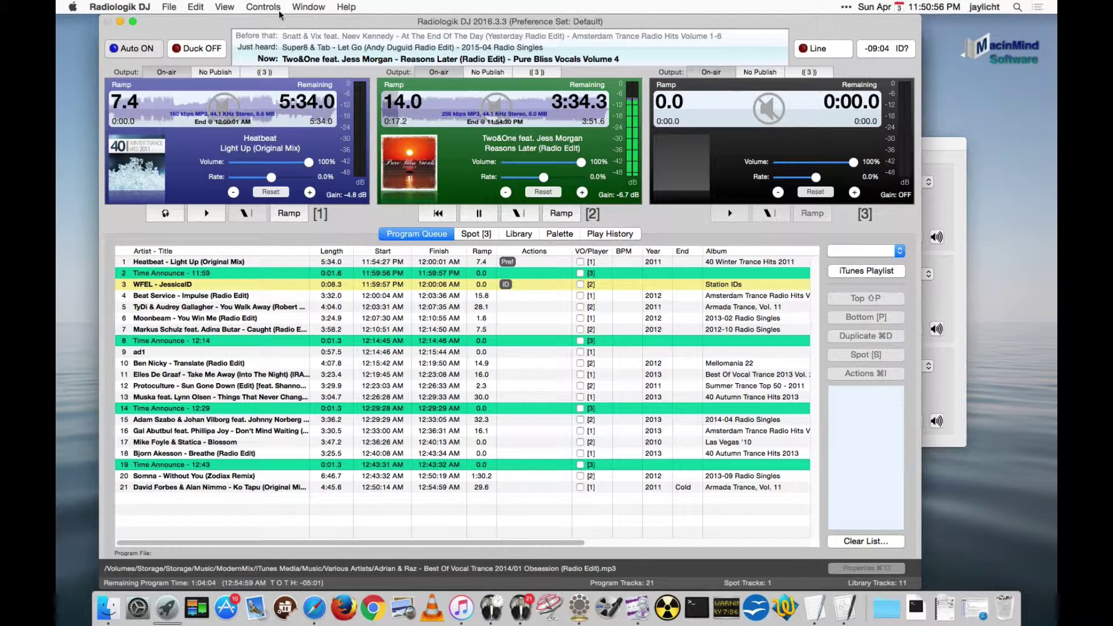
left_click(481, 56)
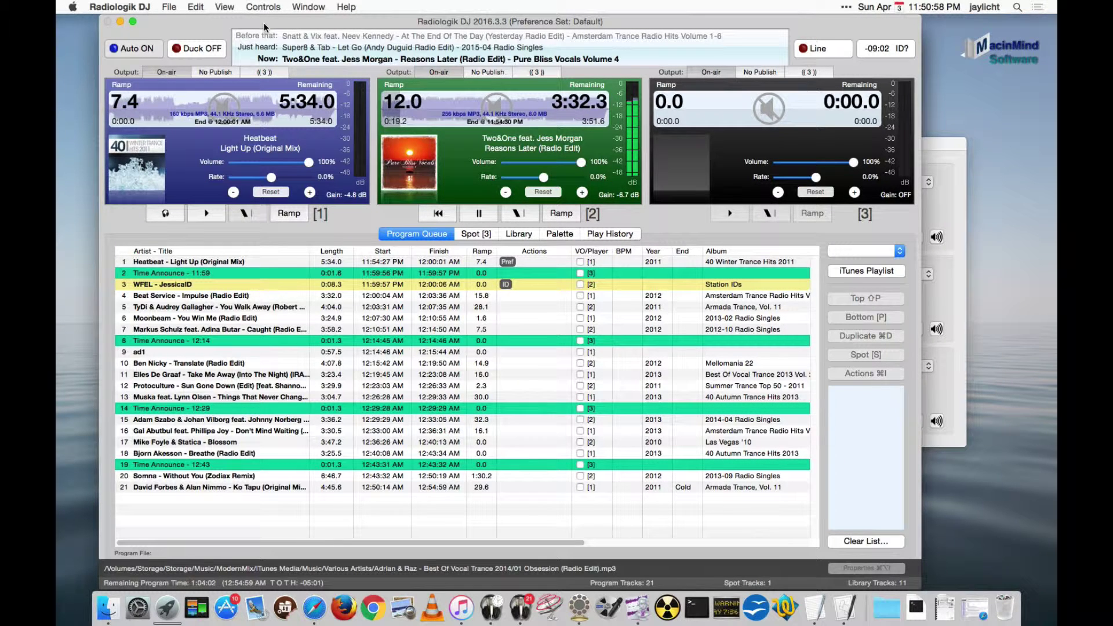
left_click(219, 7)
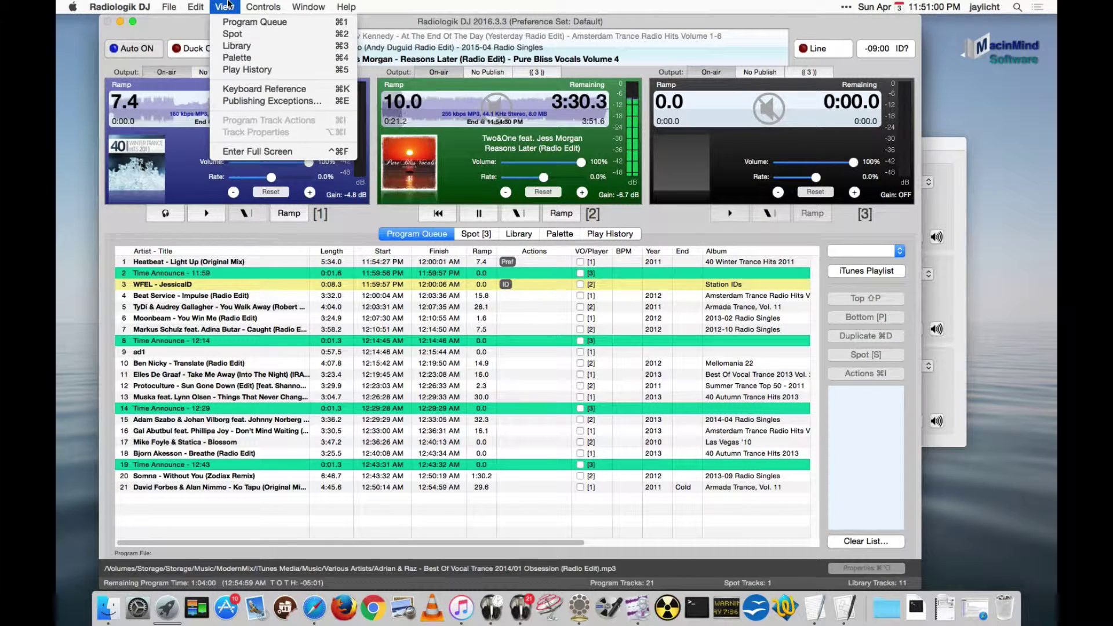
- Bring LadioCast's mixer forward and set Streamer 1 to stream via Icecast
mouse_move(263, 7)
left_click(282, 152)
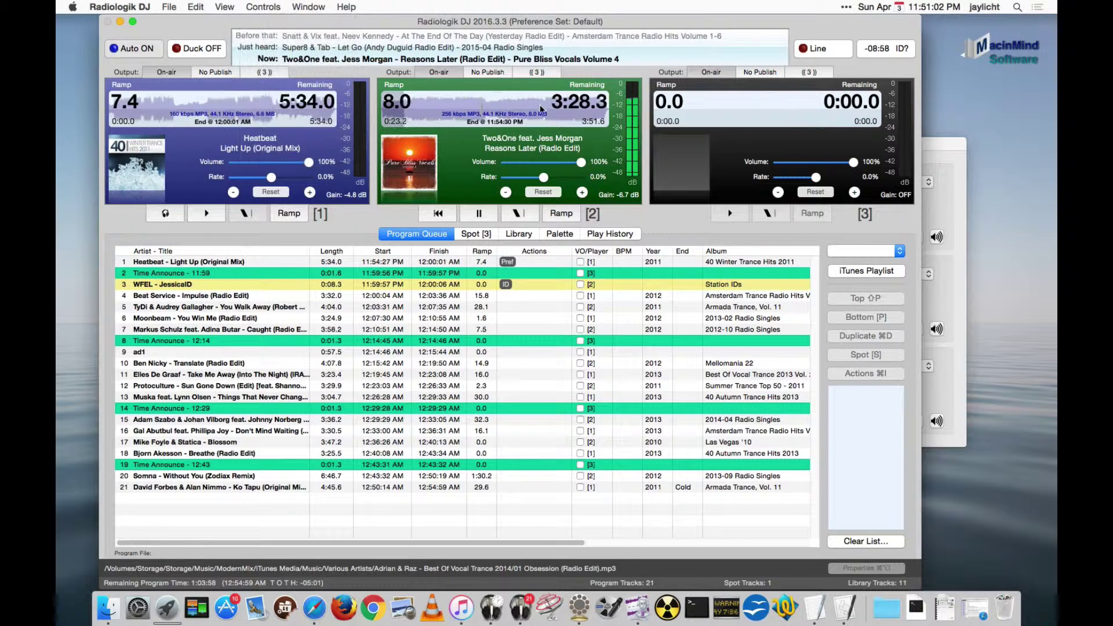
left_click(941, 145)
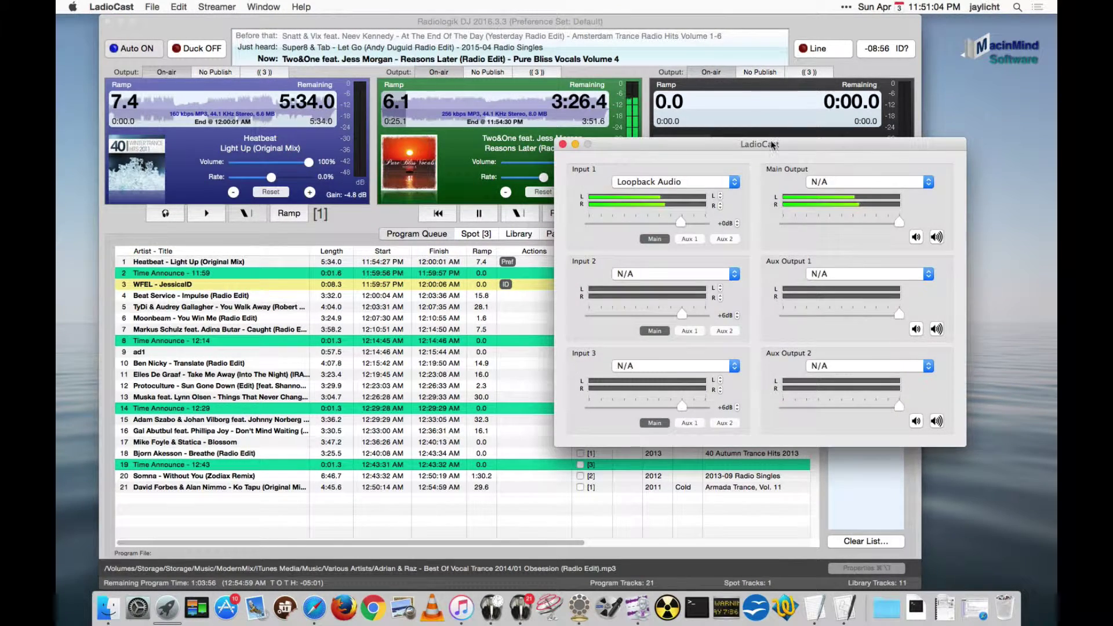
left_click_drag(776, 145, 667, 54)
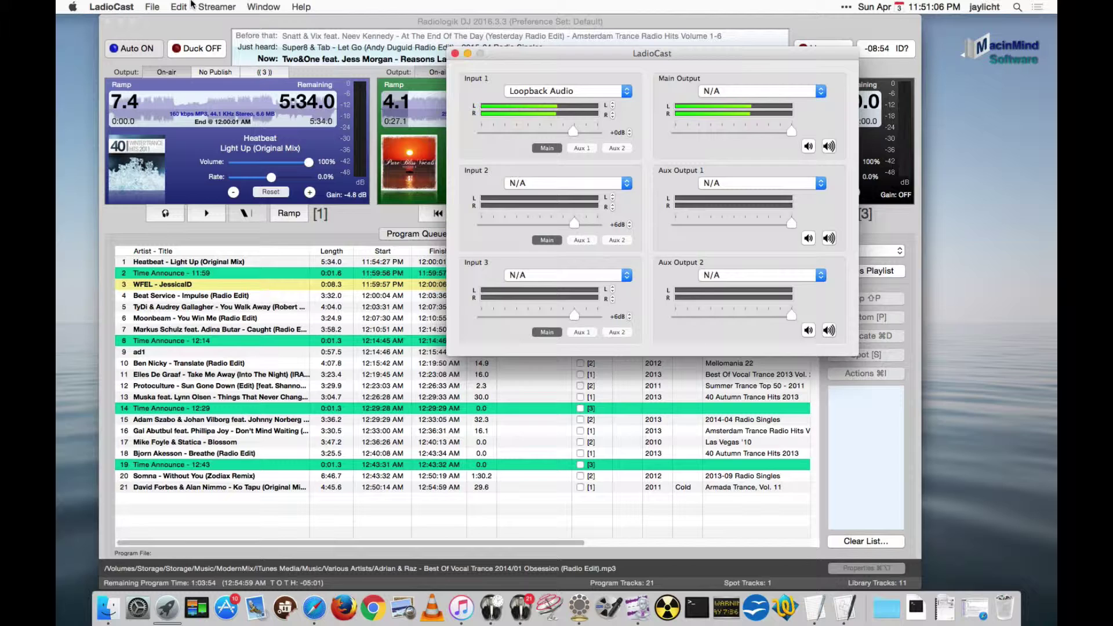
left_click(216, 7)
mouse_move(232, 22)
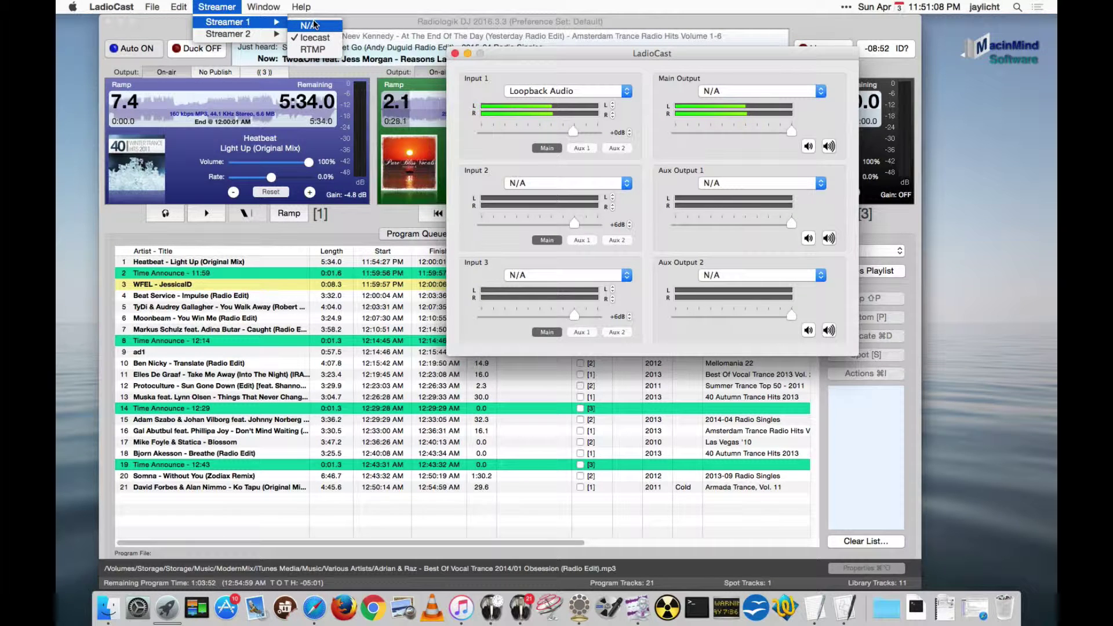
left_click(313, 37)
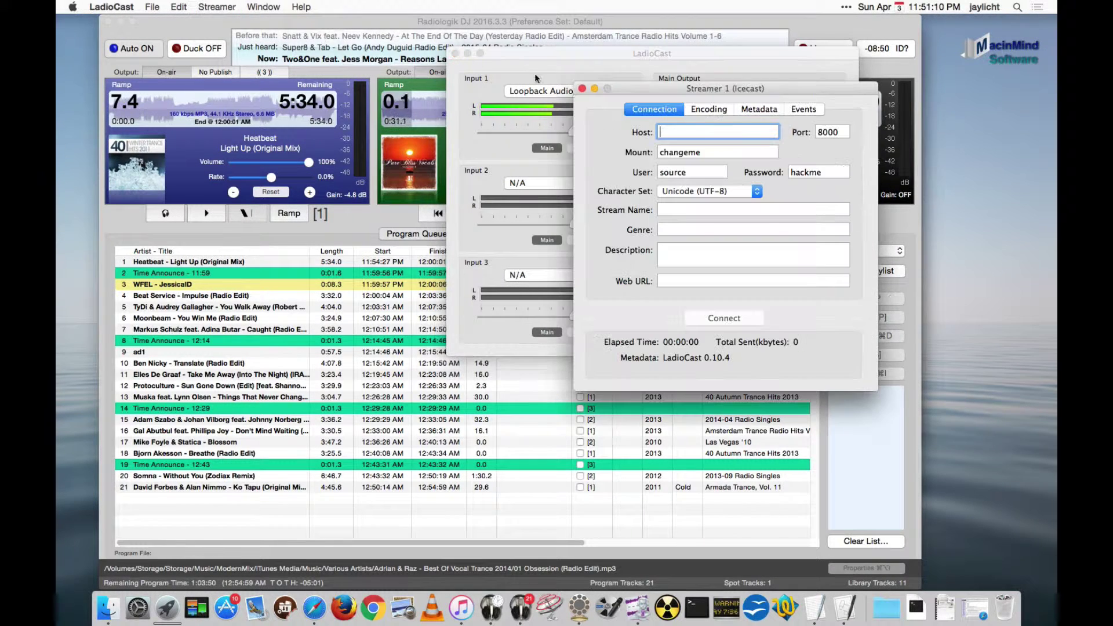
- Show Streamer 1's metadata settings, where Song Info reads LadioCast 0.10.4, and launch Script Editor
left_click_drag(702, 92, 675, 95)
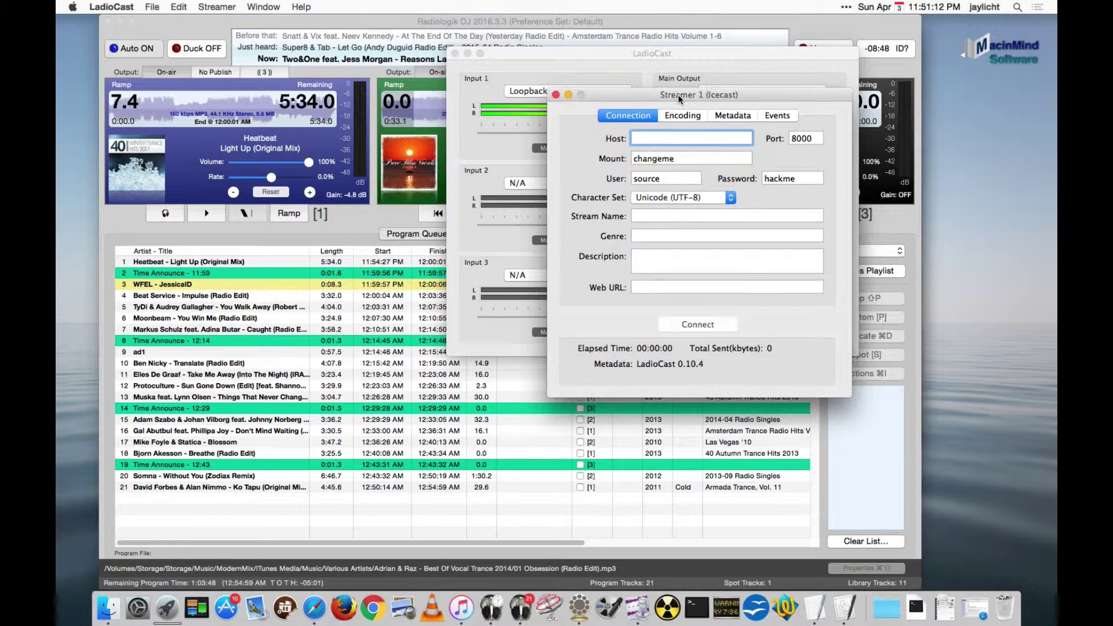
left_click(734, 116)
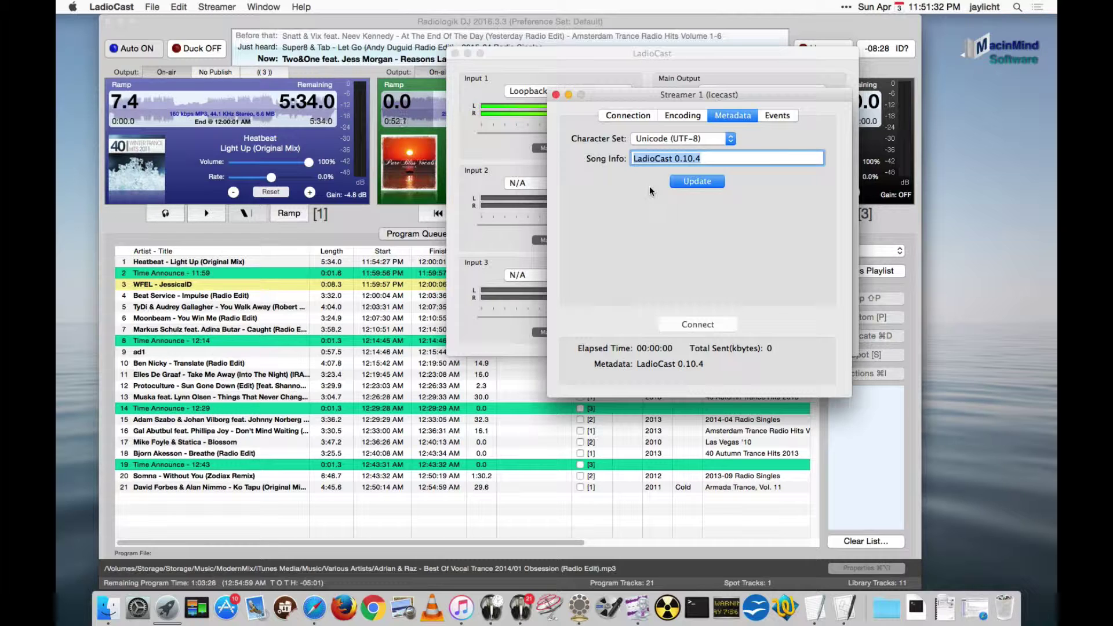
left_click(844, 608)
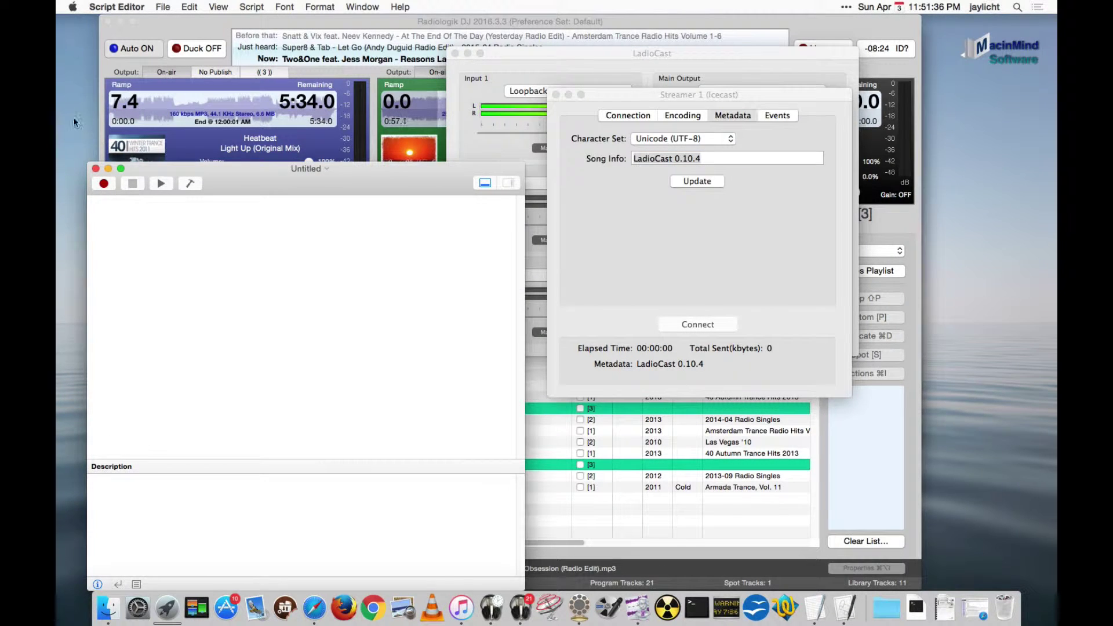
- Close the untitled script and Quick Look LadioCast.txt in the Web folder to confirm the track title
left_click(96, 169)
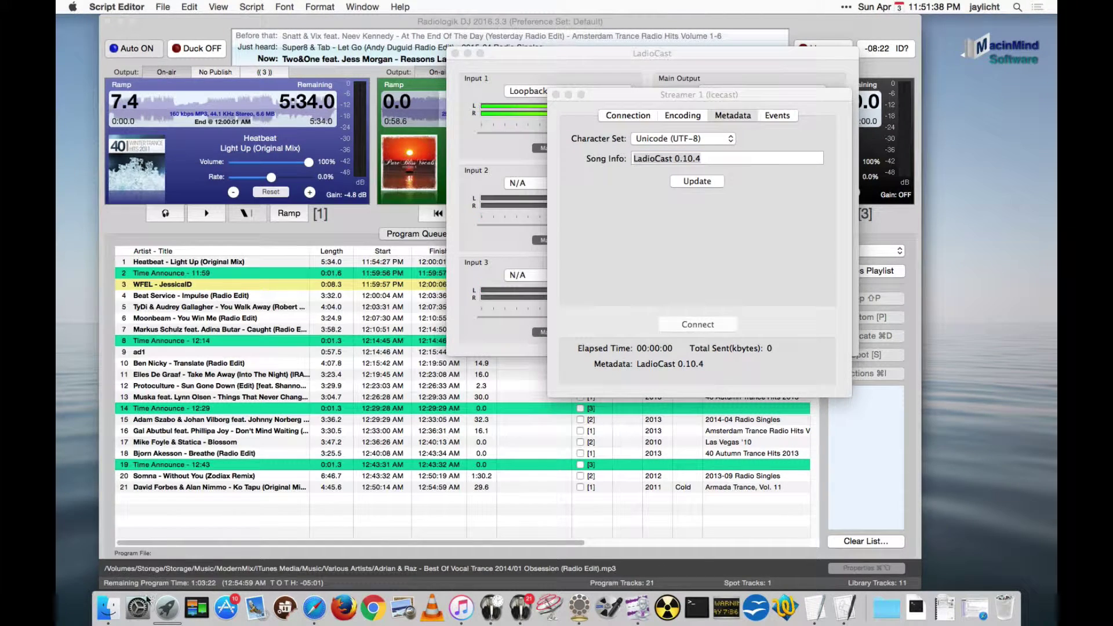
left_click(108, 606)
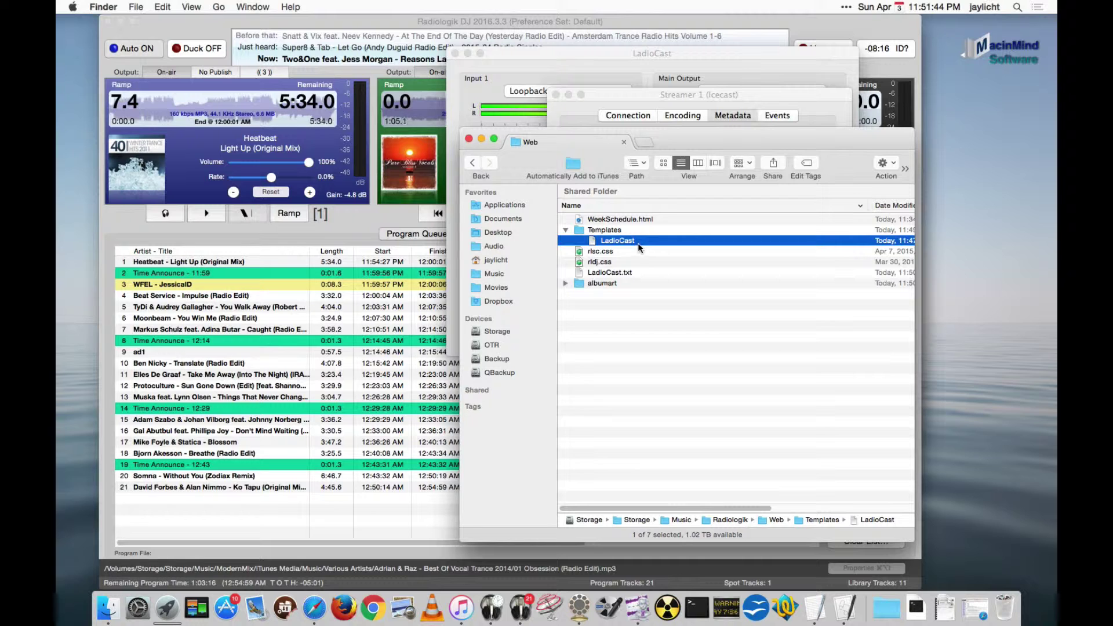
left_click(626, 273)
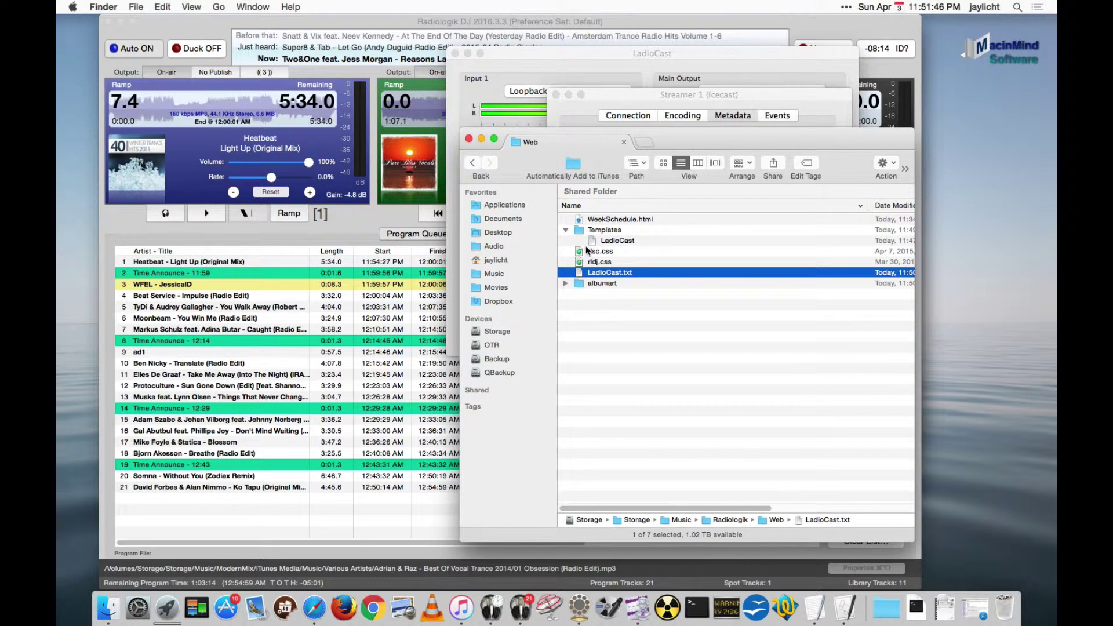
key("space")
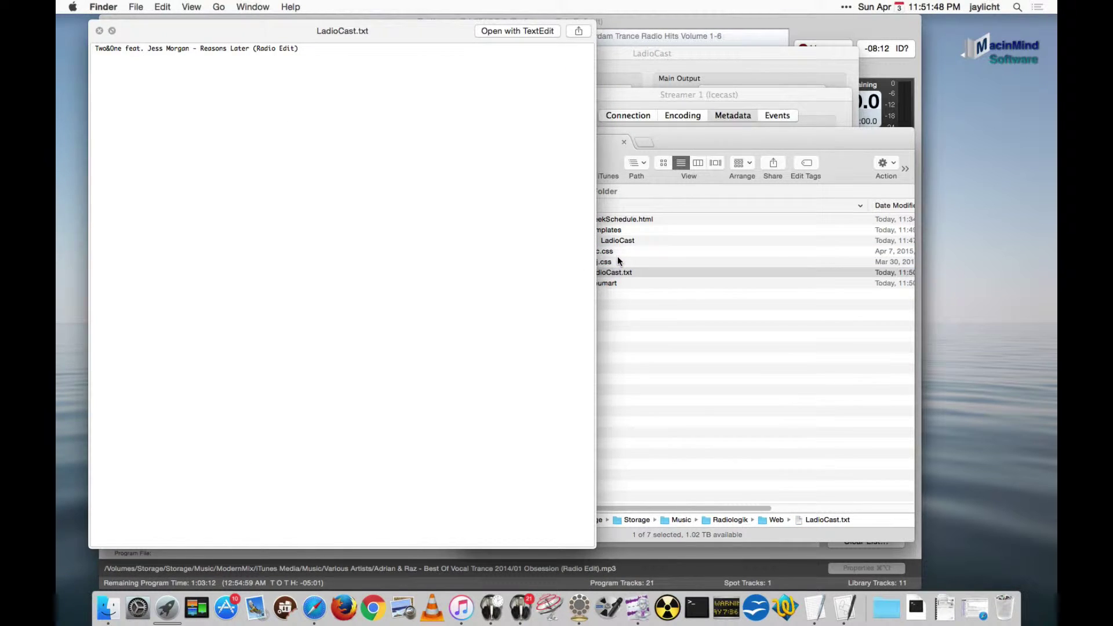
key("space")
- Return to Finder, go up to the Radiologik folder and select the Scripts folder
left_click(439, 19)
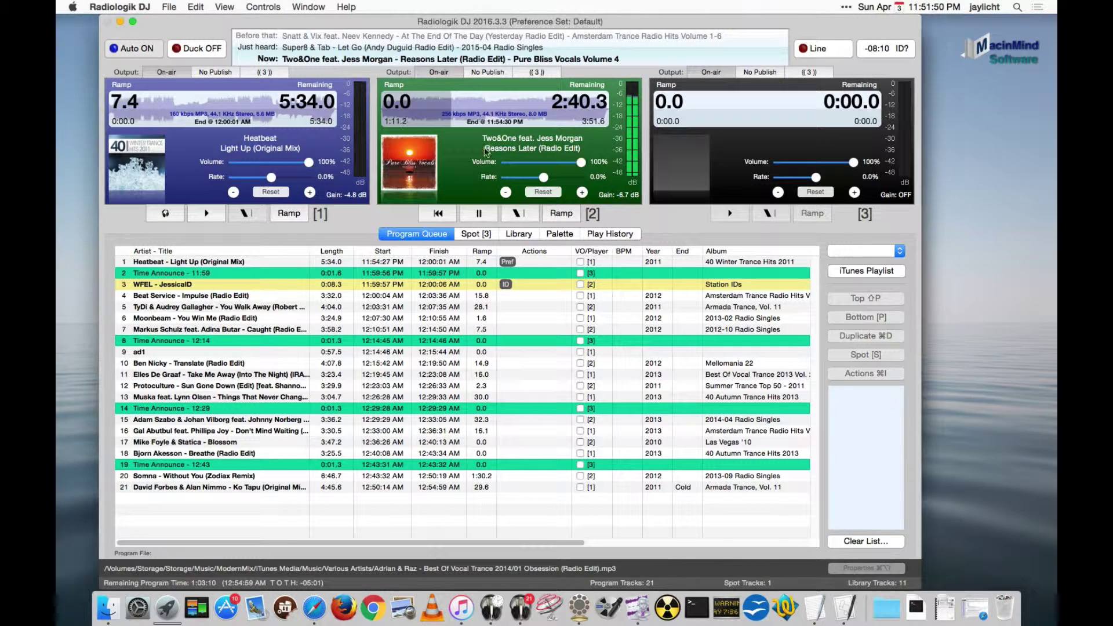
key("super+Tab")
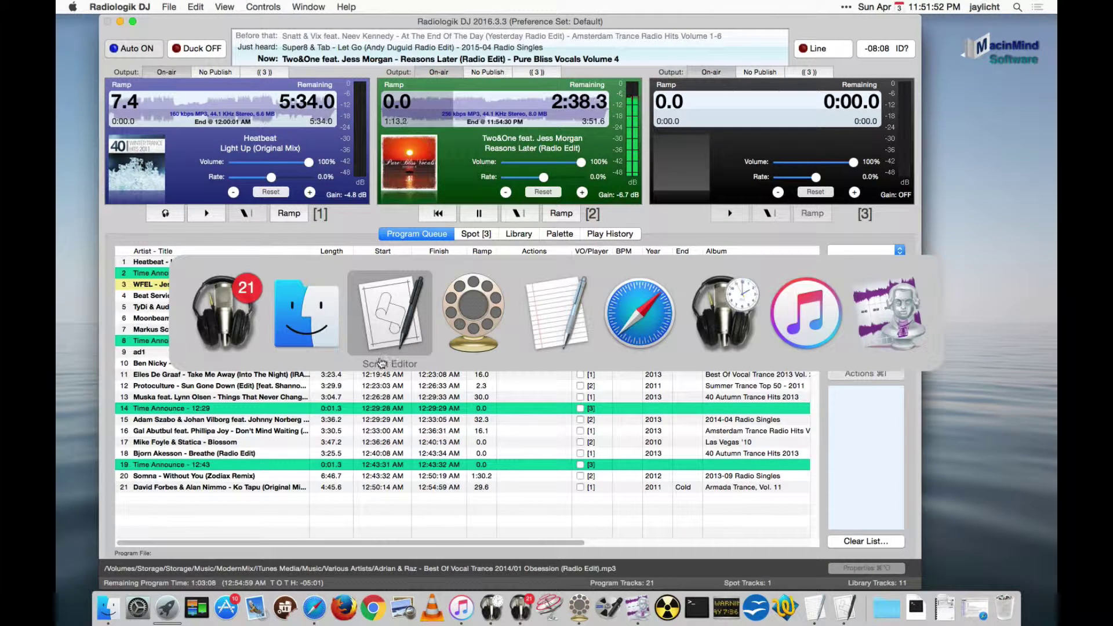
left_click(306, 313)
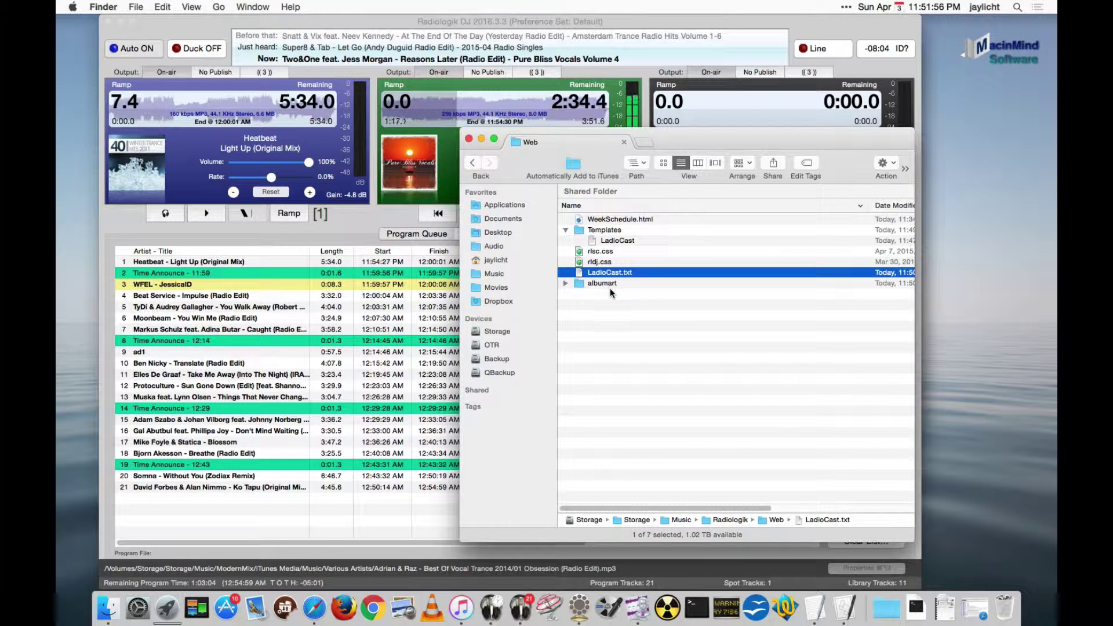
key("super+shift+g")
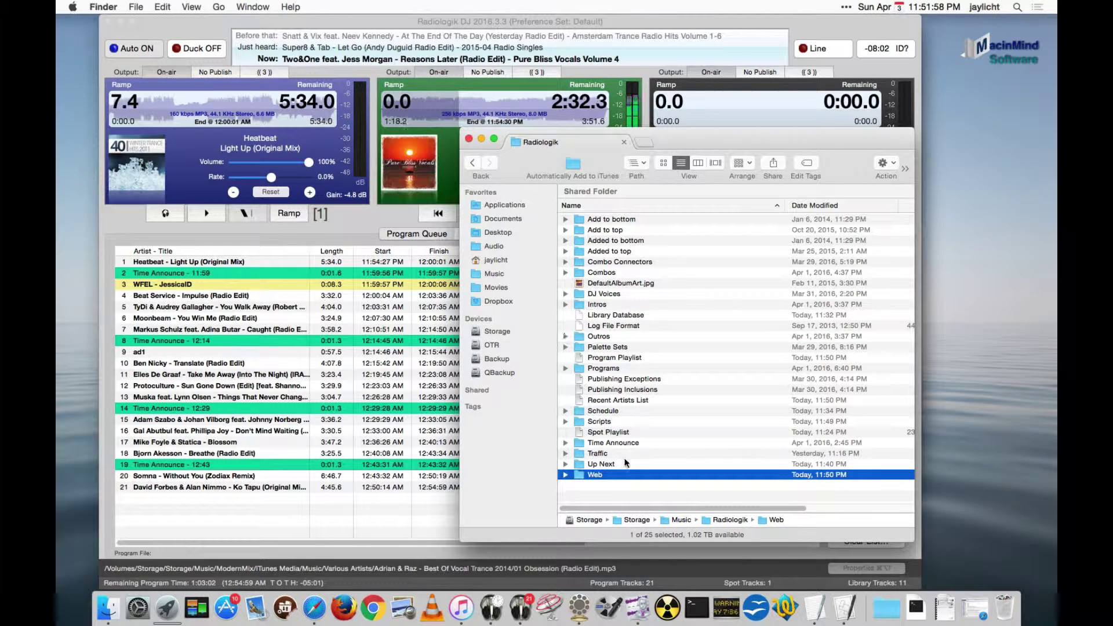
left_click(609, 424)
- Open DJEvent-NowPlayingChanged from Radiologik's Scripts folder in Script Editor and move its window upper right
double_click(609, 423)
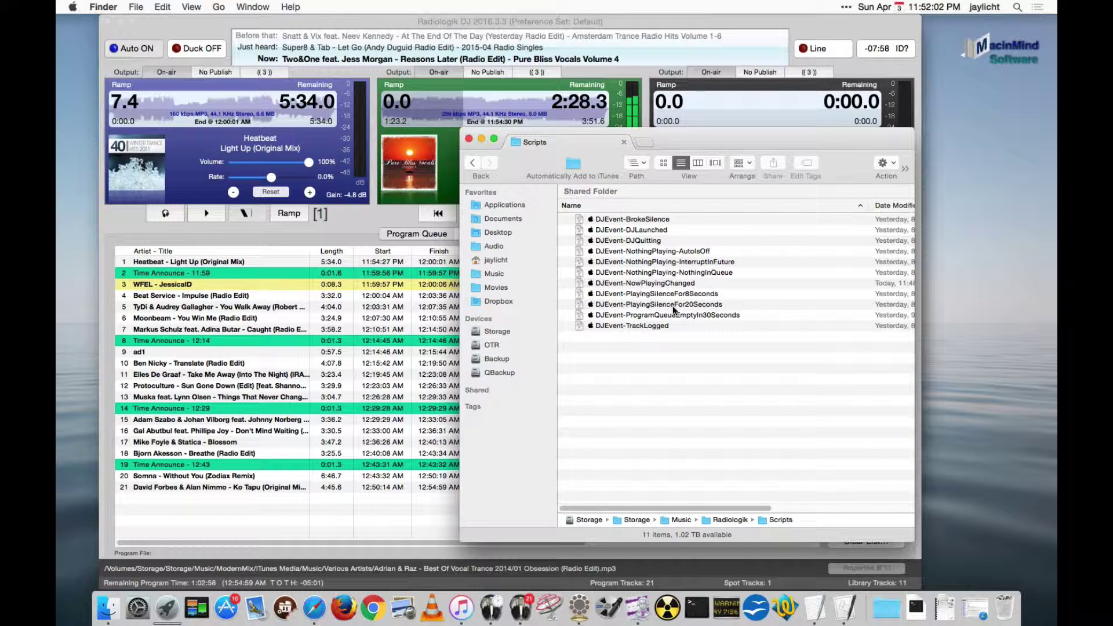
double_click(669, 286)
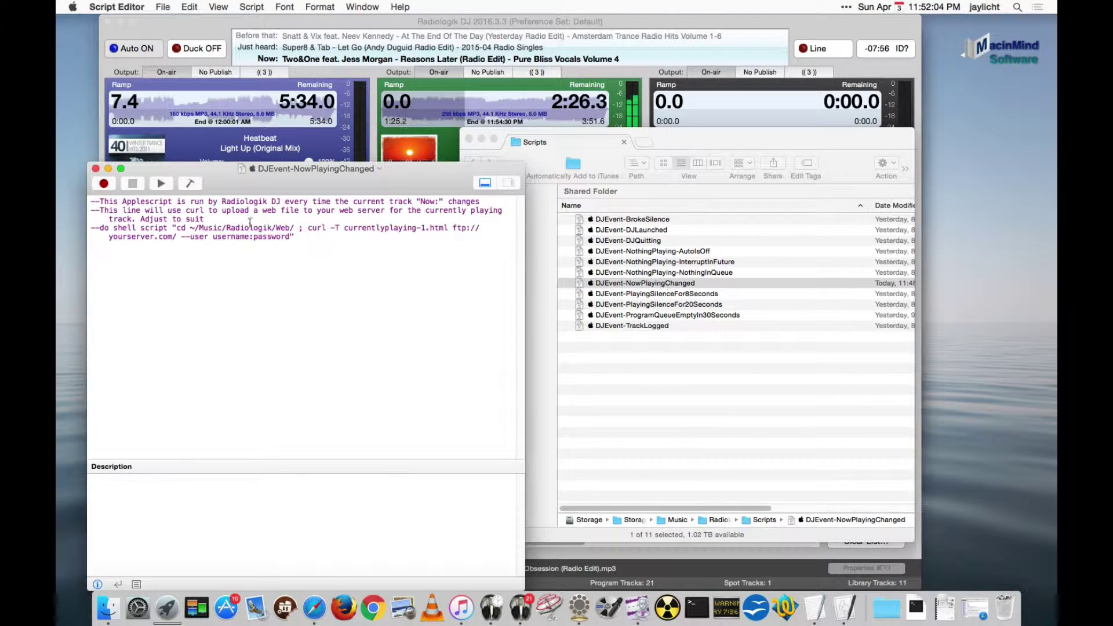
left_click_drag(292, 184, 746, 124)
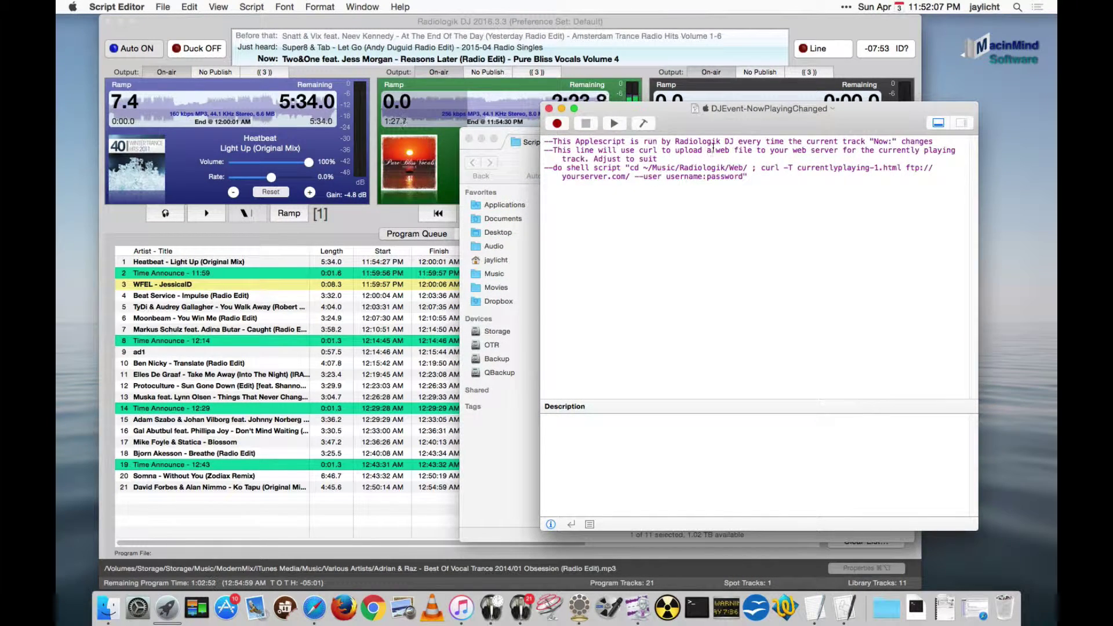
- Open the Radiologik DJ Manual's LadioCast section and select its sample AppleScript try block
left_click(433, 24)
left_click(346, 6)
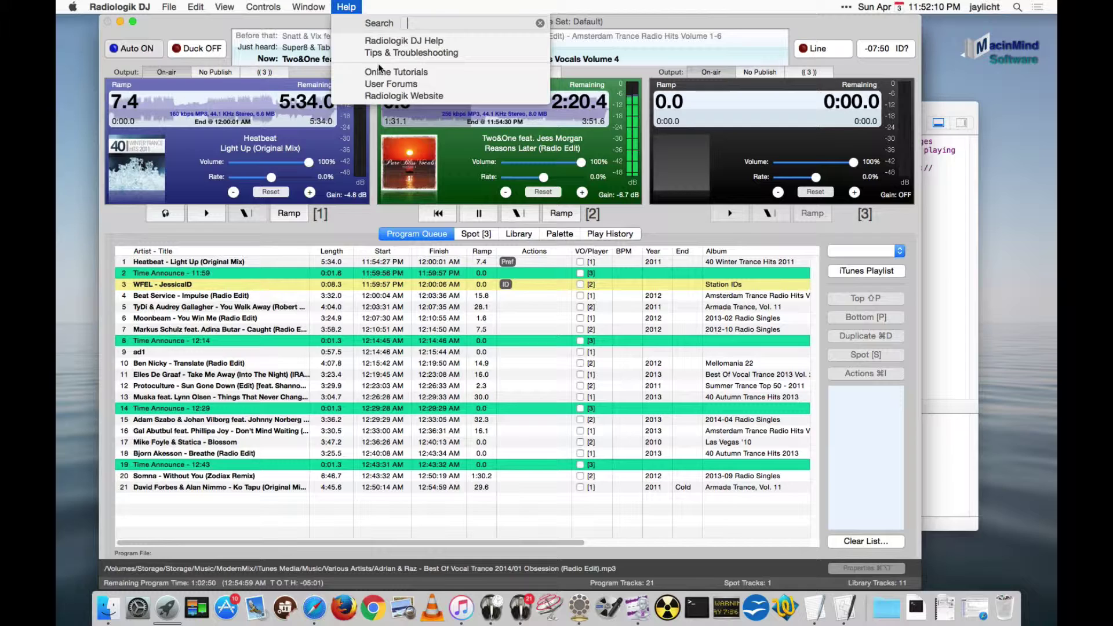
left_click(385, 42)
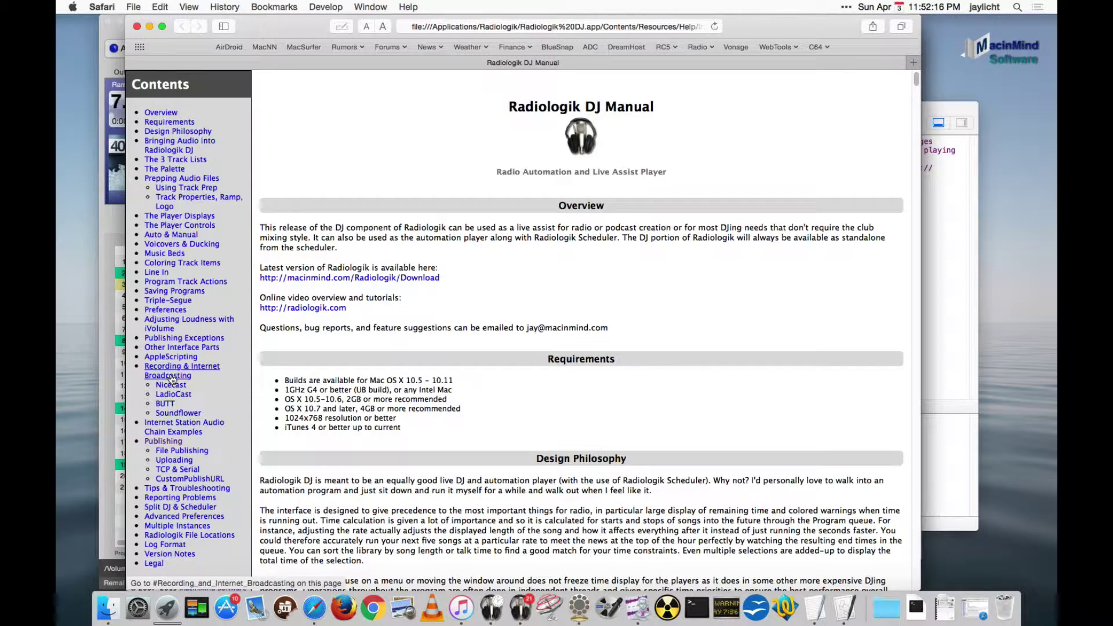
left_click(172, 395)
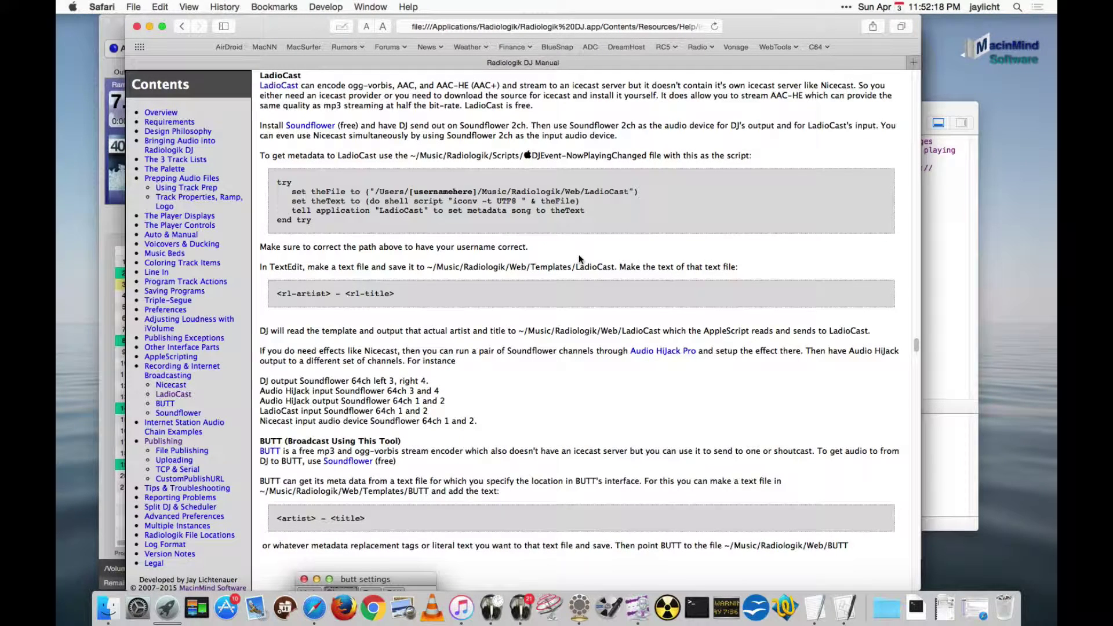
left_click_drag(312, 221, 280, 180)
key("super+c")
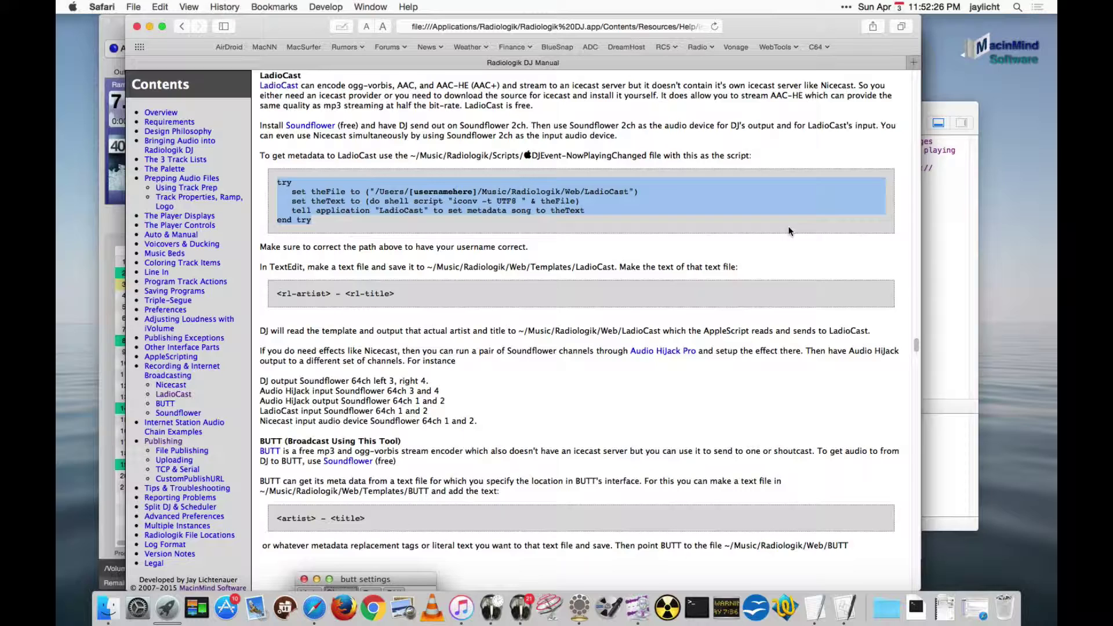
- Paste the copied LadioCast try block into the NowPlayingChanged script and compile it
left_click(962, 200)
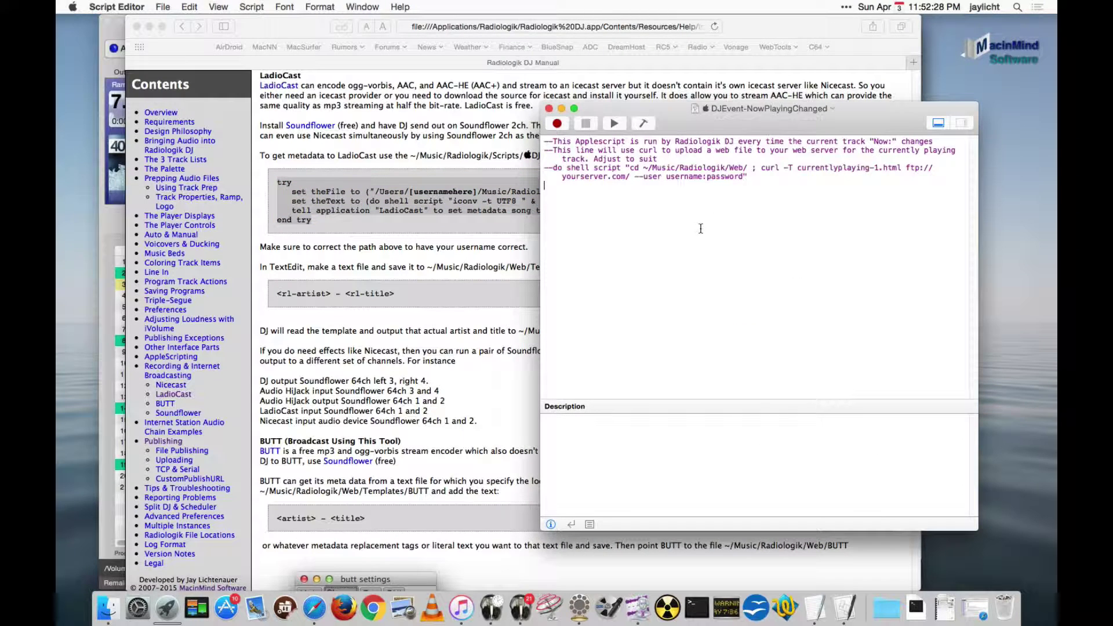
key("super+v")
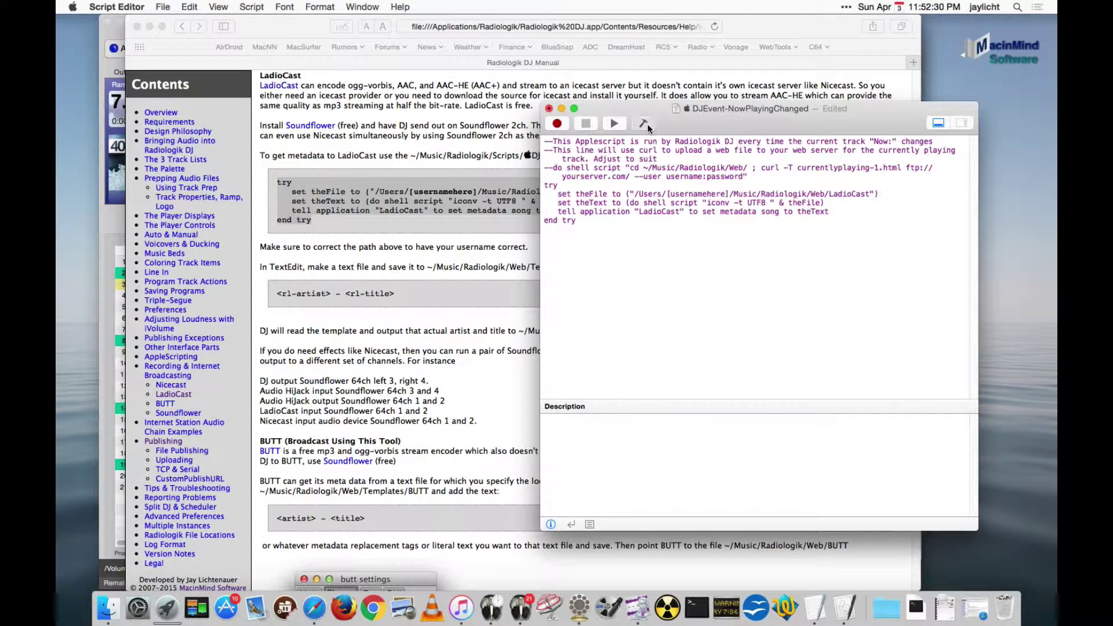
left_click(644, 124)
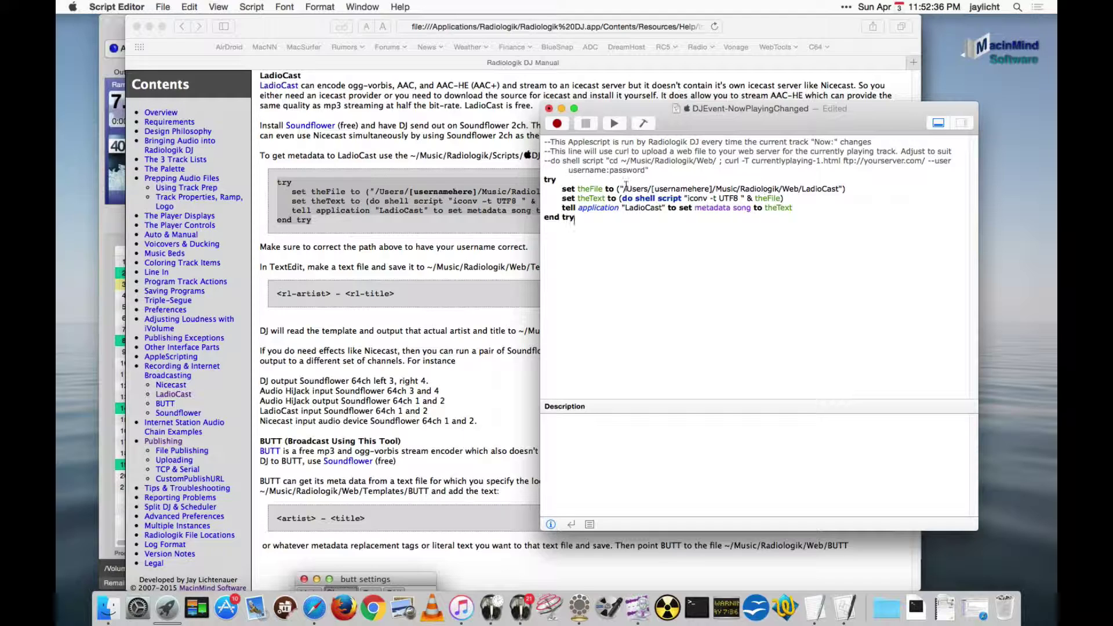
- Change theFile path to /Storage/Storage/Music/Radiologik/Web/LadioCast, save, compile, and close the help page
left_click_drag(626, 189, 707, 191)
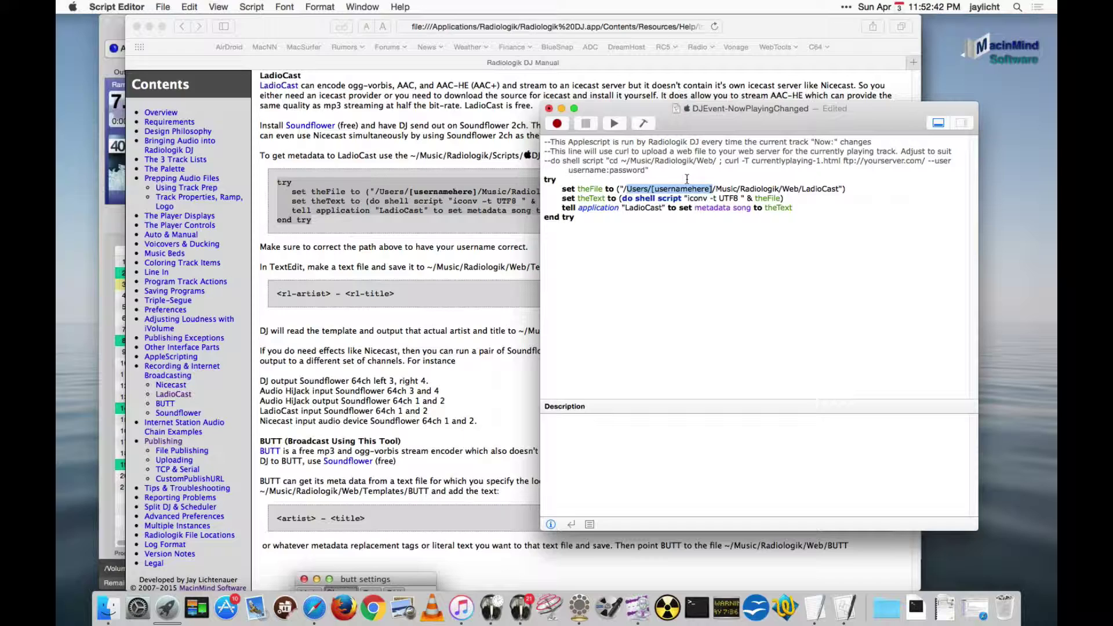
type("Stora")
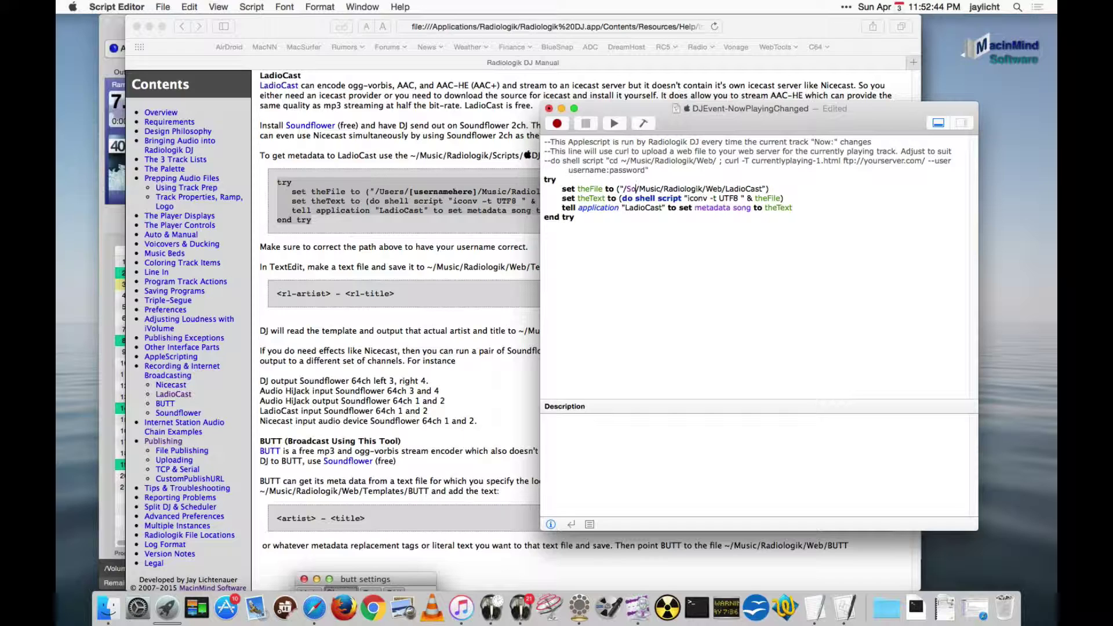
type("ge/Storage")
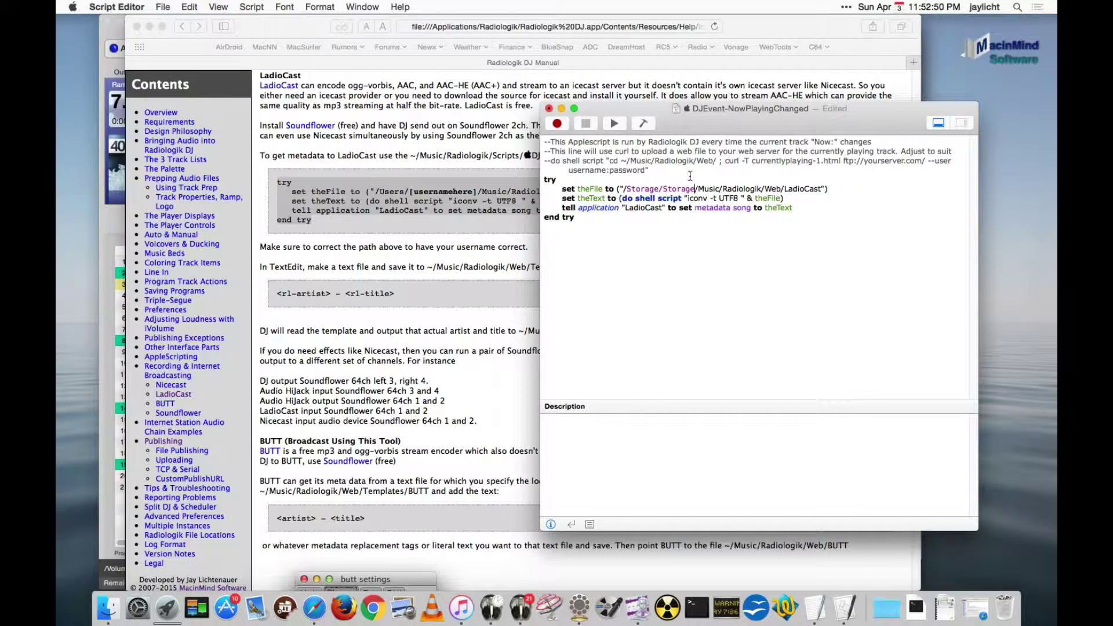
key("super+s")
left_click(682, 223)
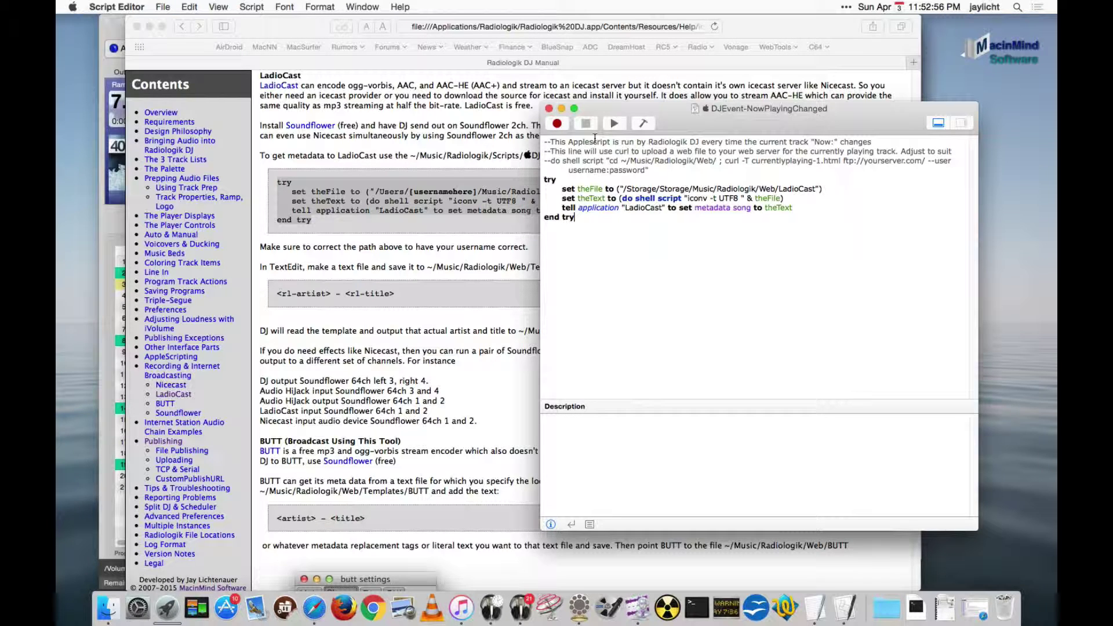
left_click(137, 26)
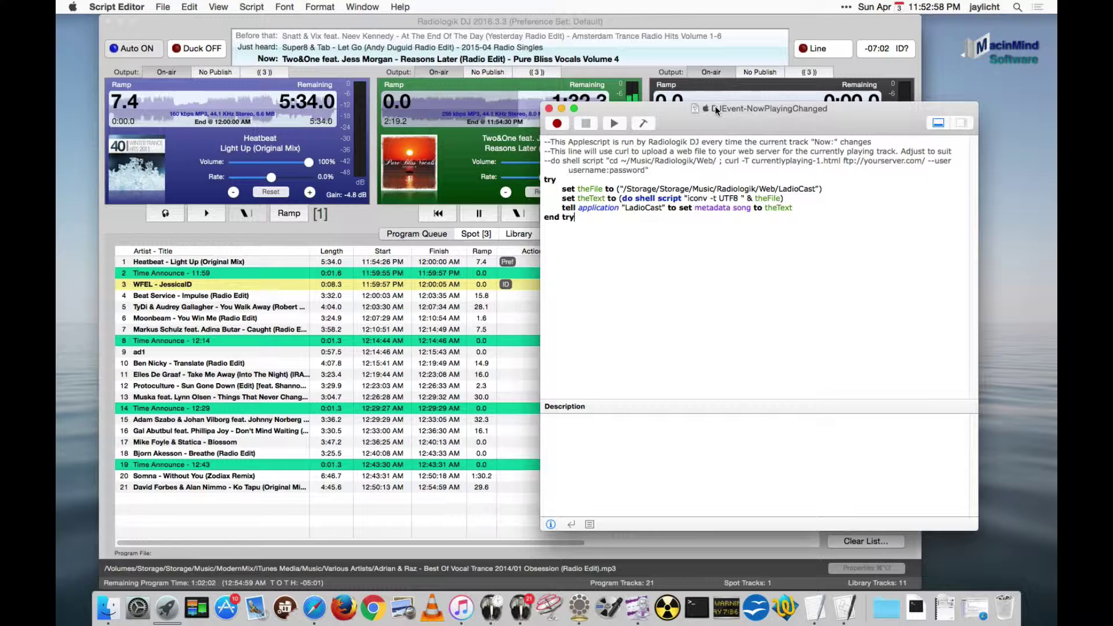
left_click_drag(716, 110, 244, 67)
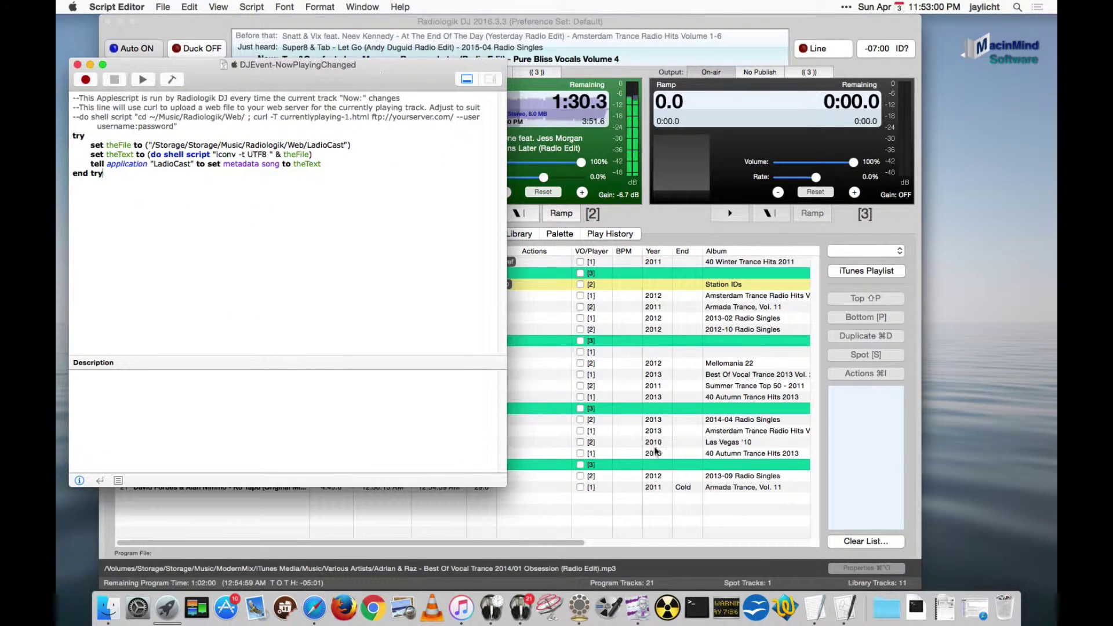
- Rearrange LadioCast's windows and close the Streamer 2 settings window
left_click(580, 607)
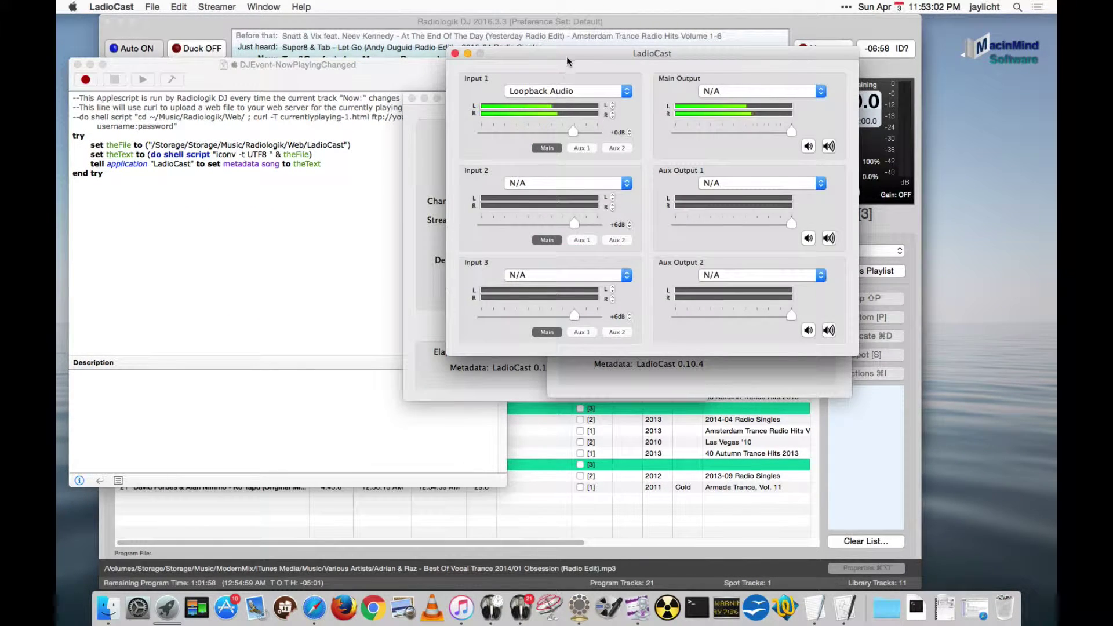
left_click_drag(566, 58, 726, 50)
left_click(566, 118)
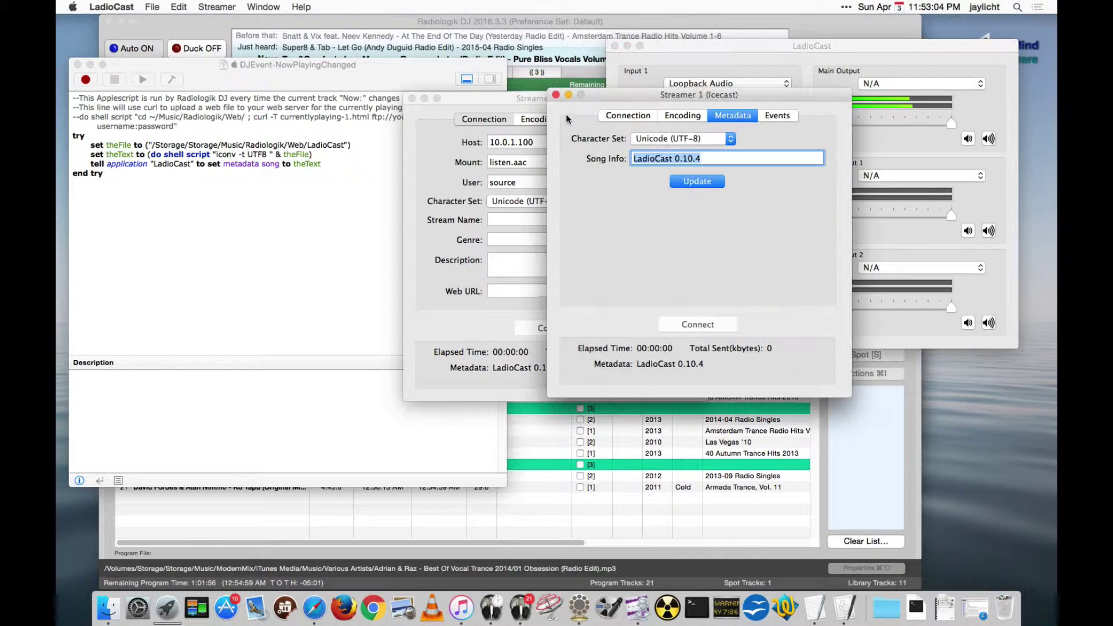
left_click_drag(591, 94, 686, 147)
left_click(558, 97)
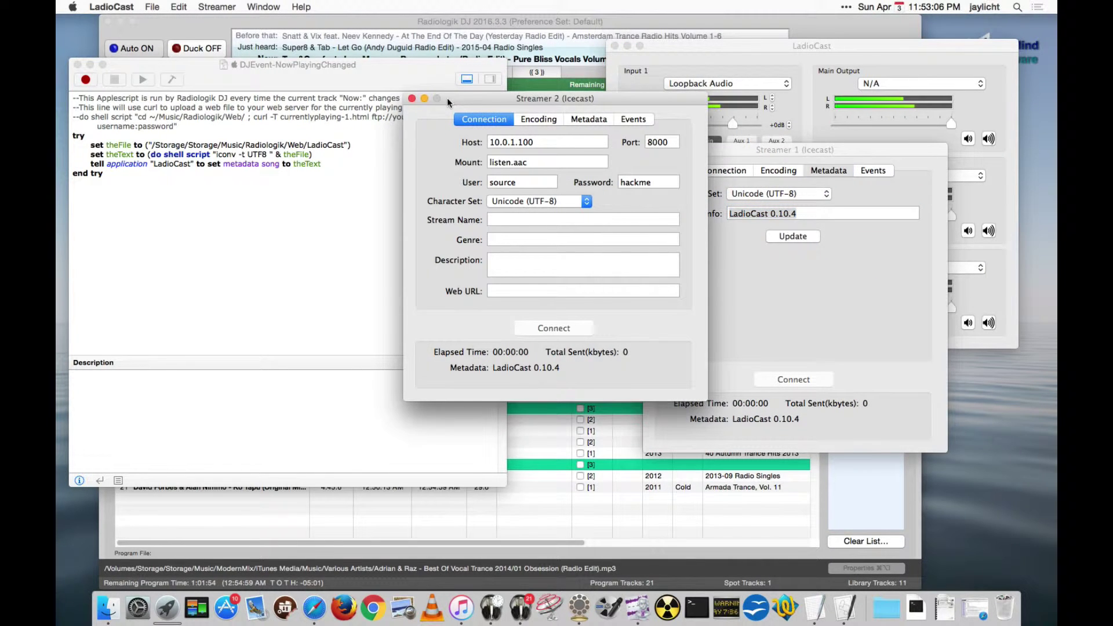
left_click(412, 98)
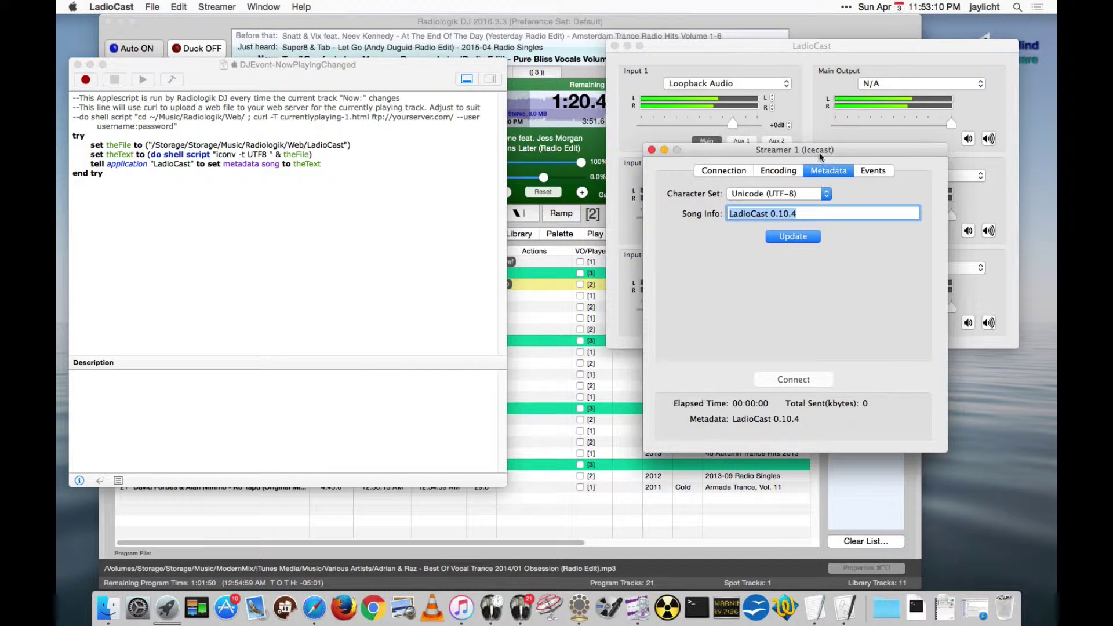
left_click_drag(818, 152, 711, 147)
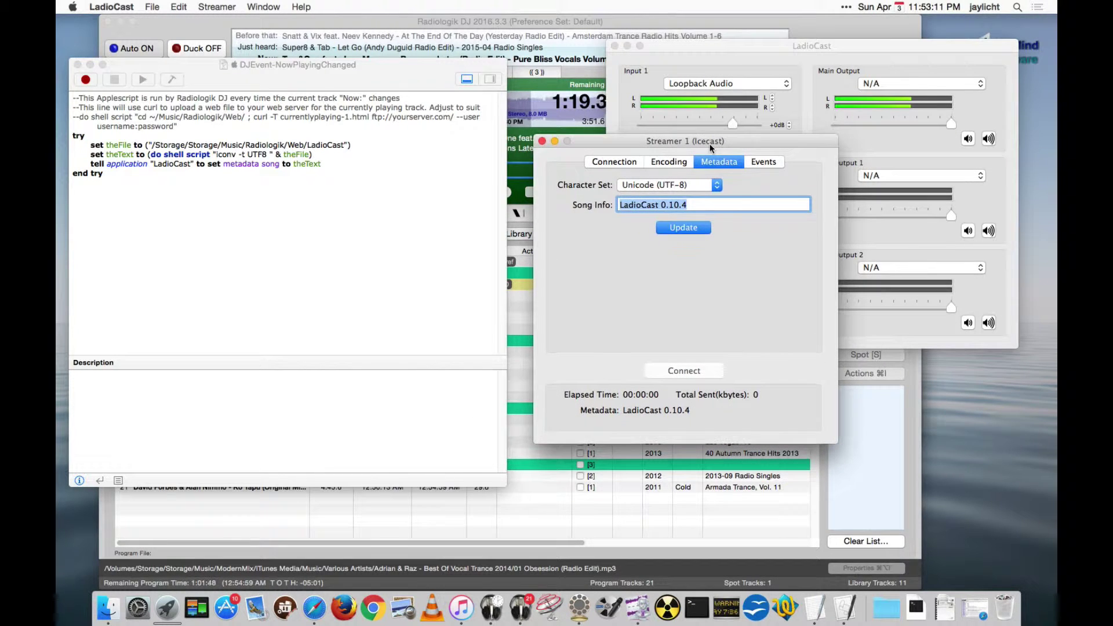
- Run the NowPlayingChanged script and check Streamer 1's tabs; Song Info still reads LadioCast 0.10.4
left_click(368, 227)
left_click(144, 80)
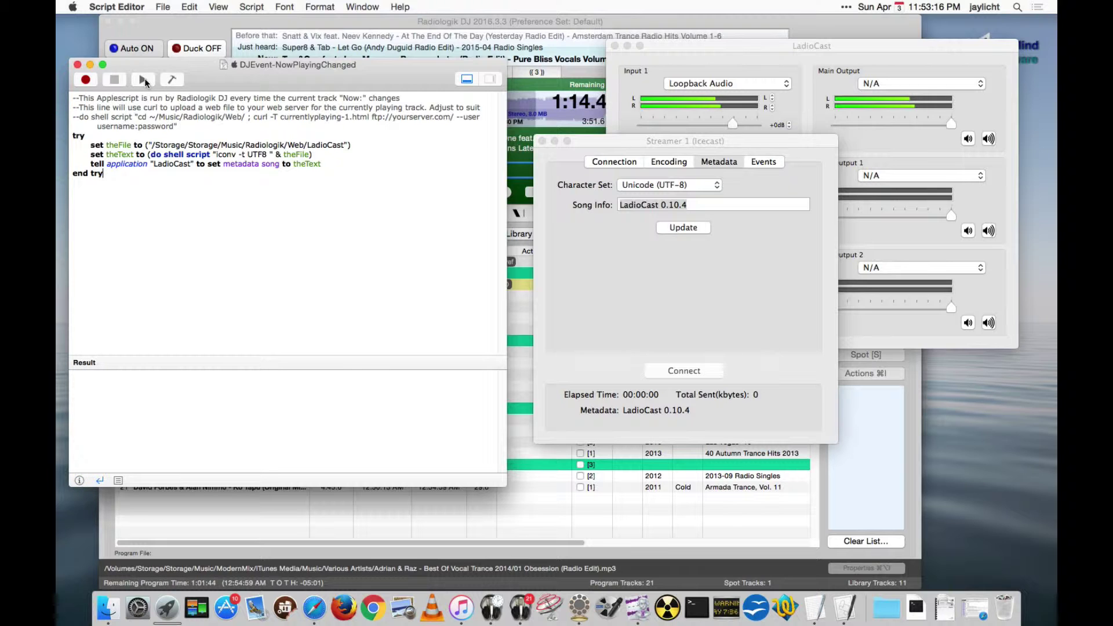
left_click(703, 254)
left_click(669, 161)
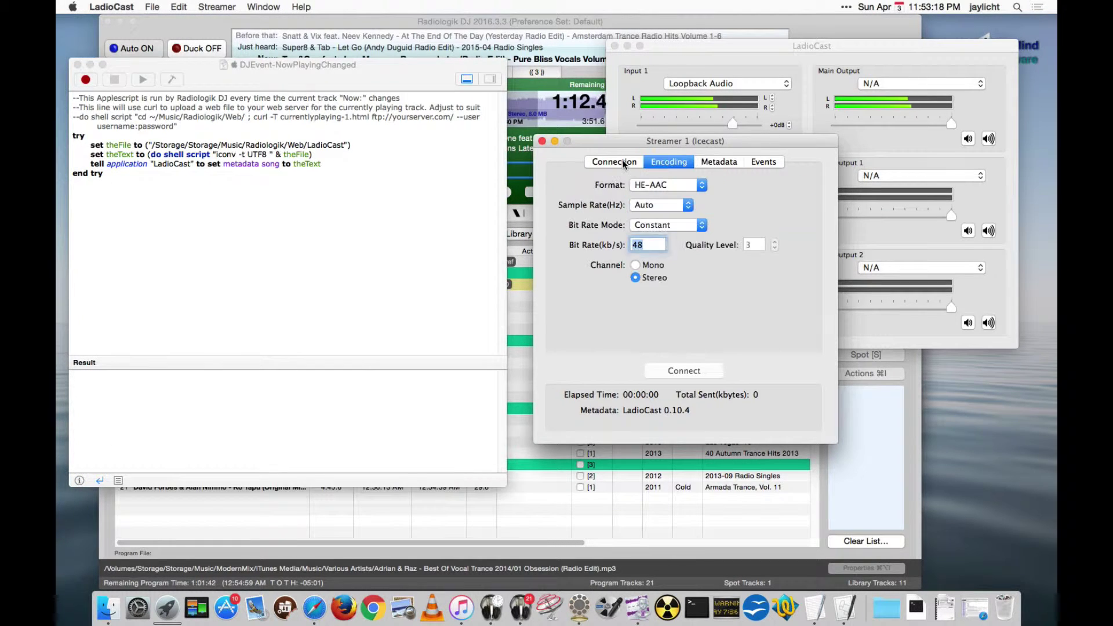
left_click(615, 162)
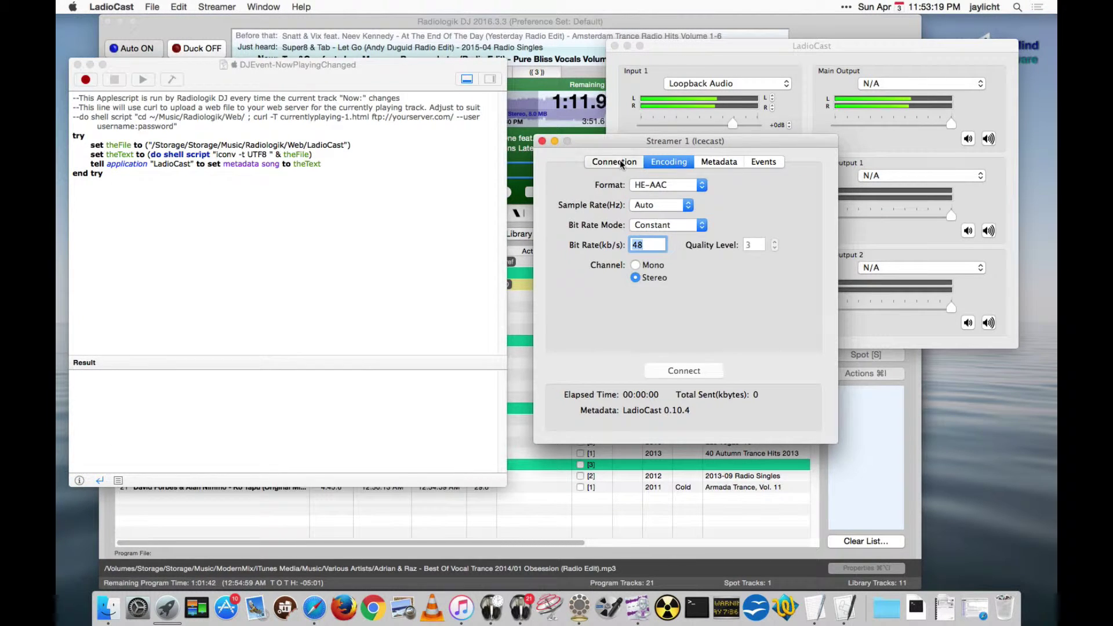
left_click(681, 165)
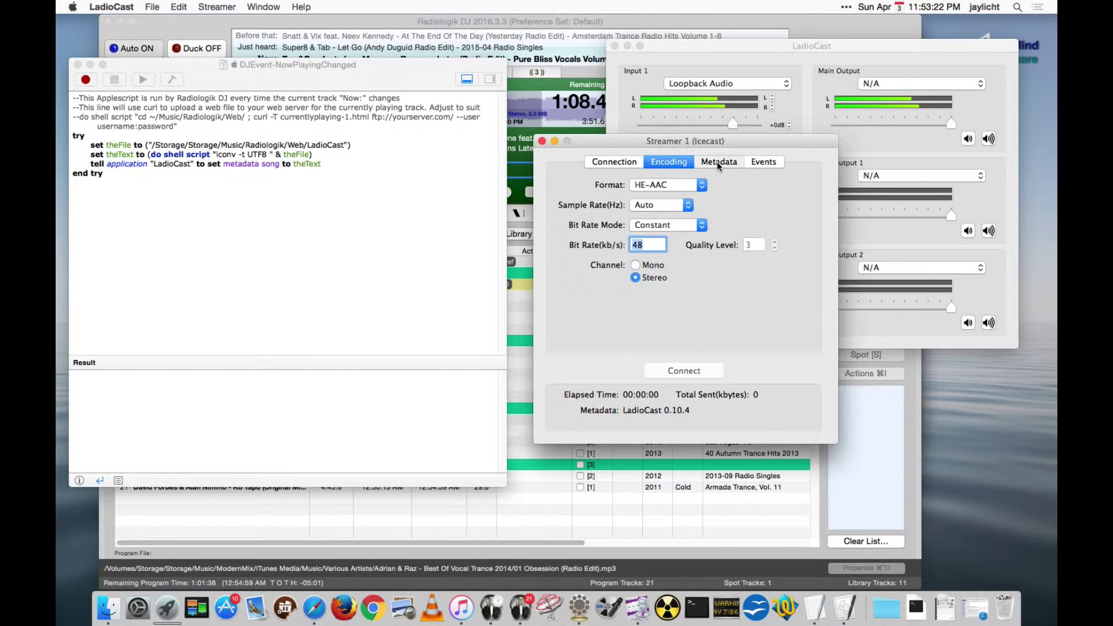
left_click(717, 164)
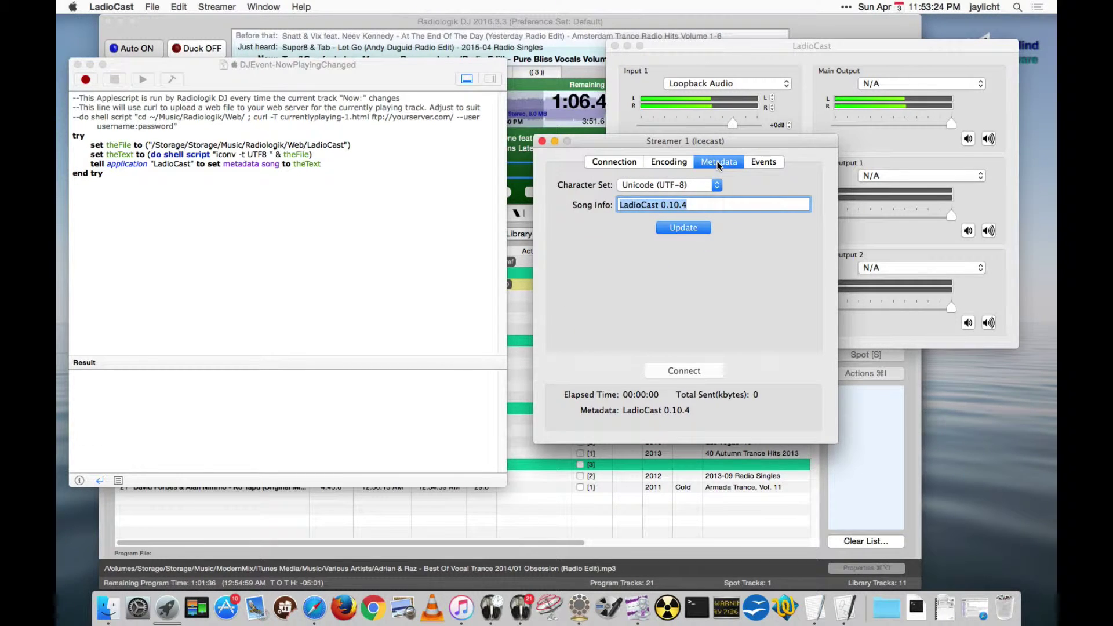
left_click(319, 171)
- Add .txt after the LadioCast file name in theFile line and run the script
left_click(343, 144)
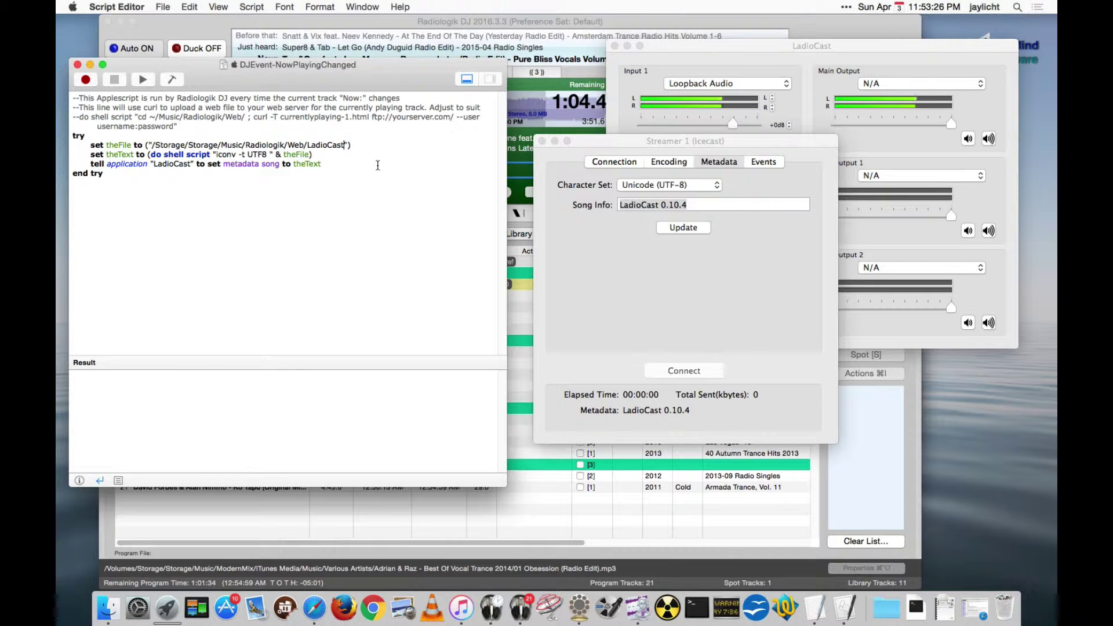
type(".x")
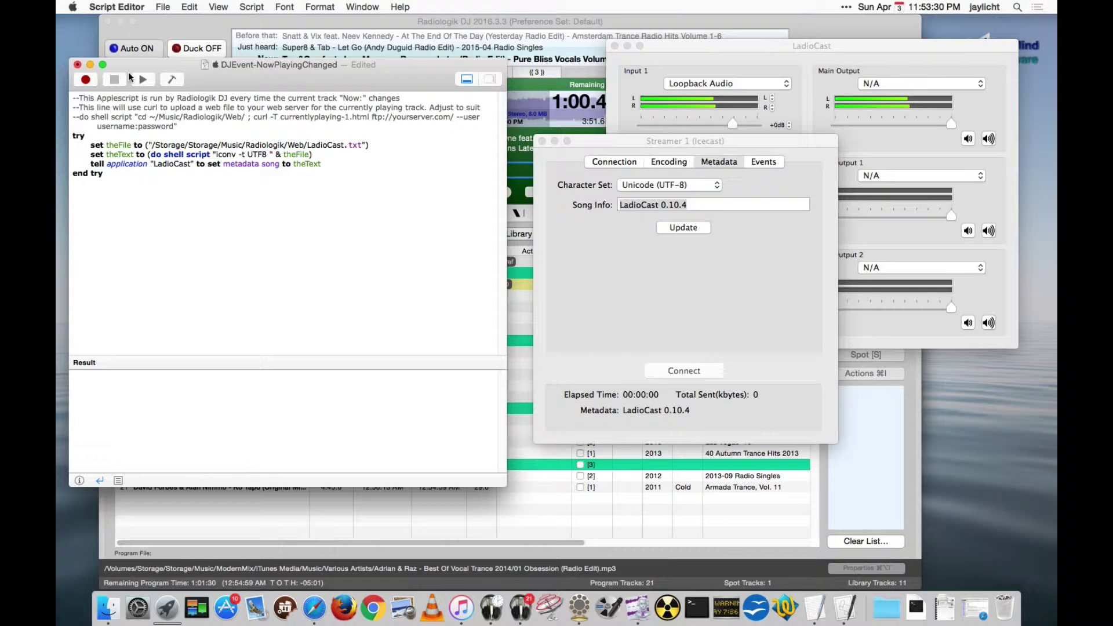
left_click(143, 80)
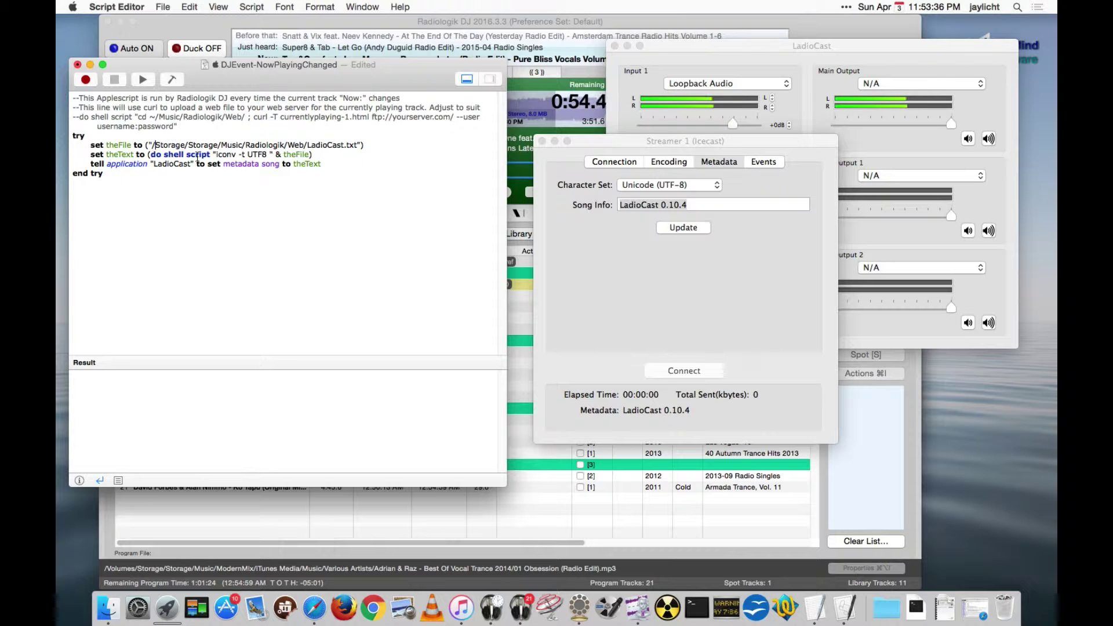
- Insert /Volumes/ before Storage, rerun, and confirm LadioCast shows 'Two&One feat. Jess Morgan - Reasons Later'
type("Volumes/")
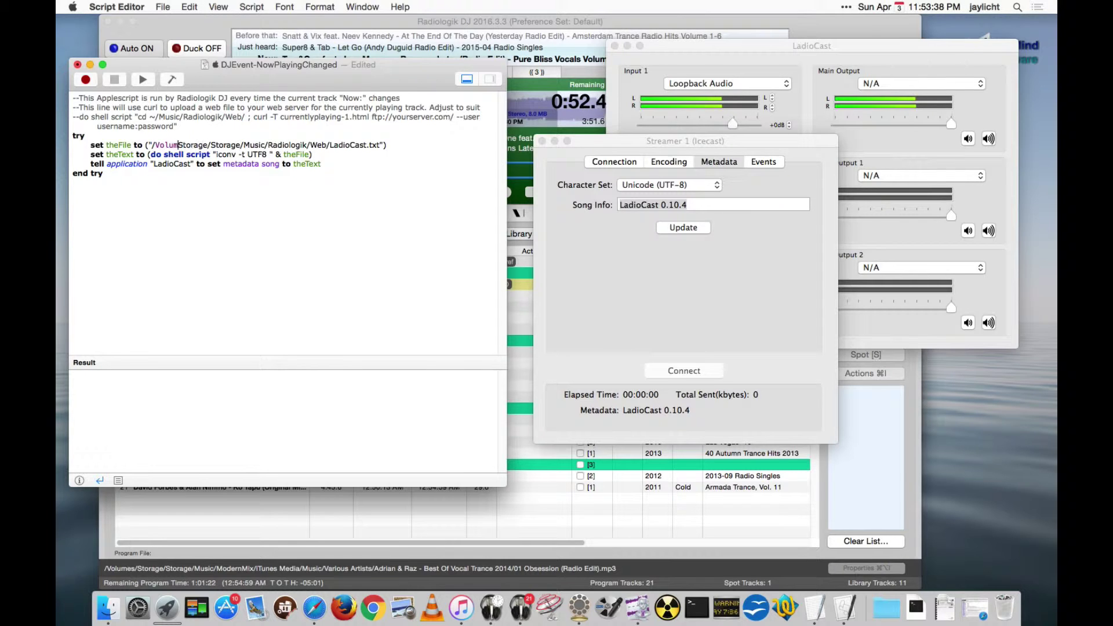
key("cmd+r")
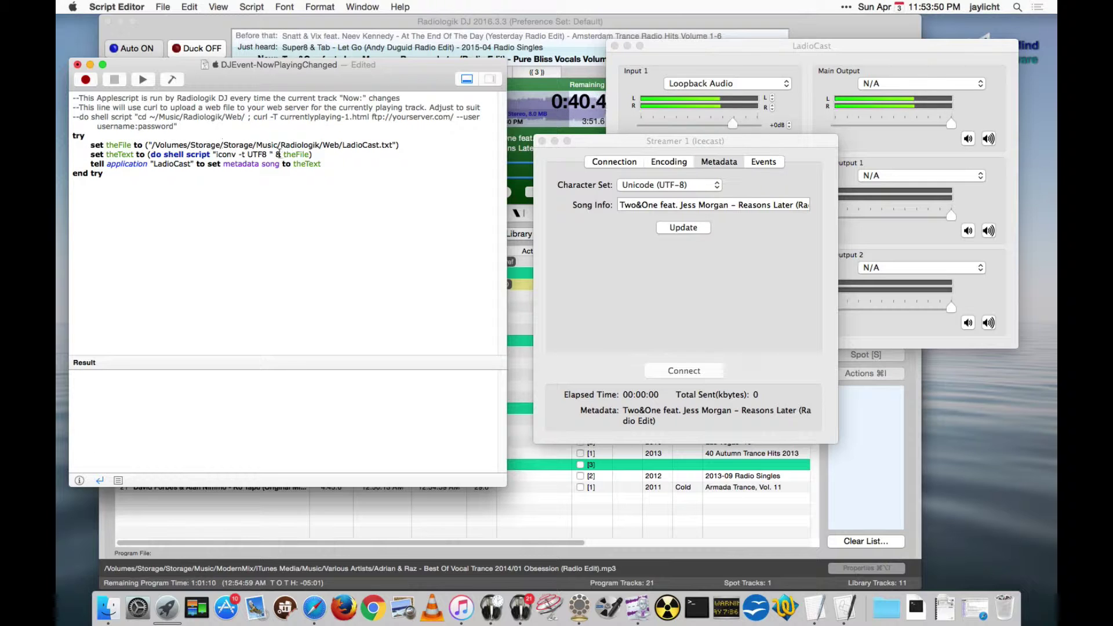
left_click(641, 403)
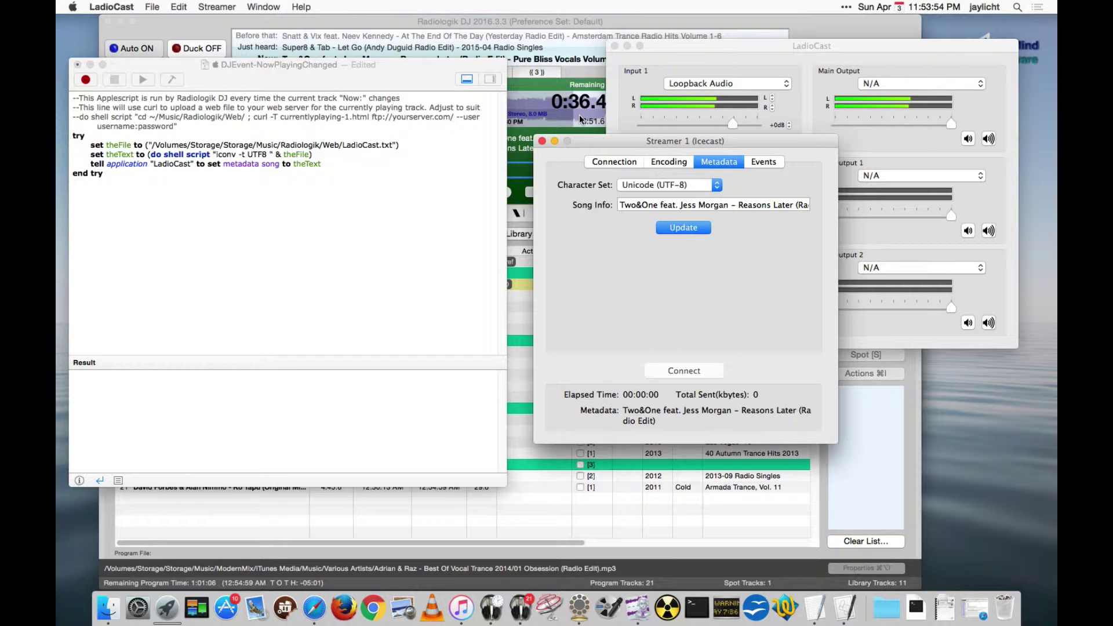
- Skip deck 2's 'Reasons Later' by Two&One to its final seconds, keeping LadioCast's Streamer 1 metadata visible
left_click_drag(611, 138, 811, 59)
left_click(579, 19)
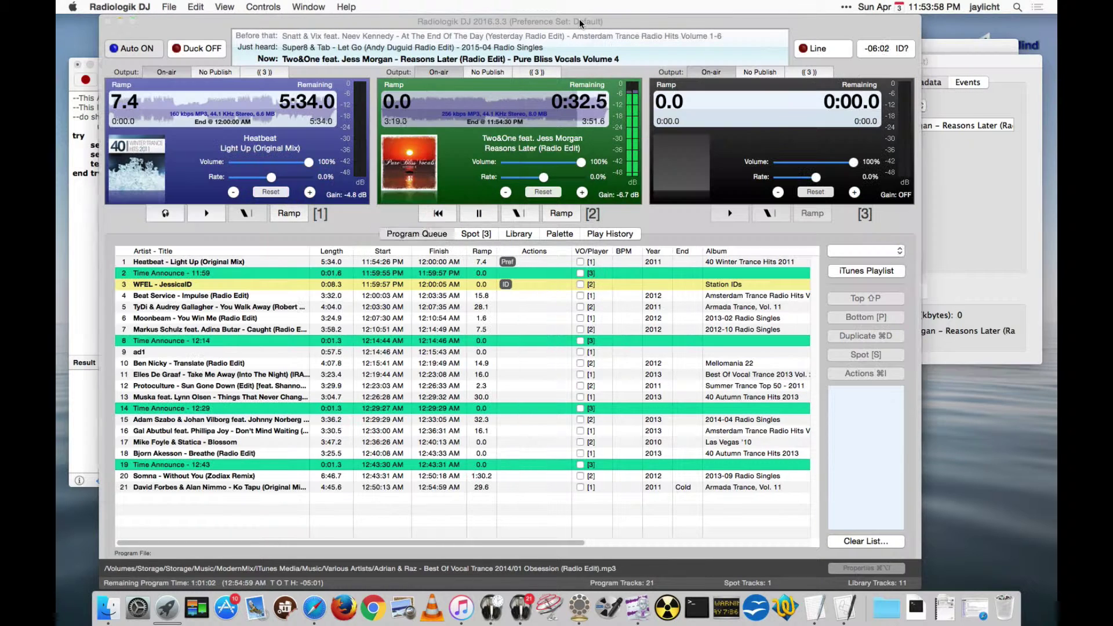
left_click(597, 107)
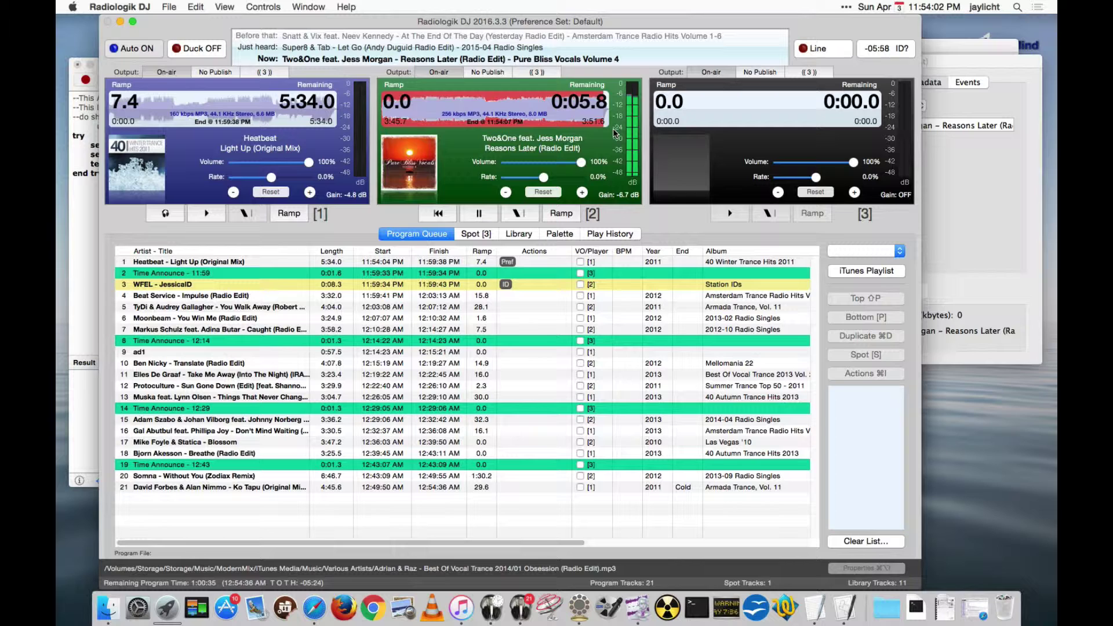
left_click(971, 199)
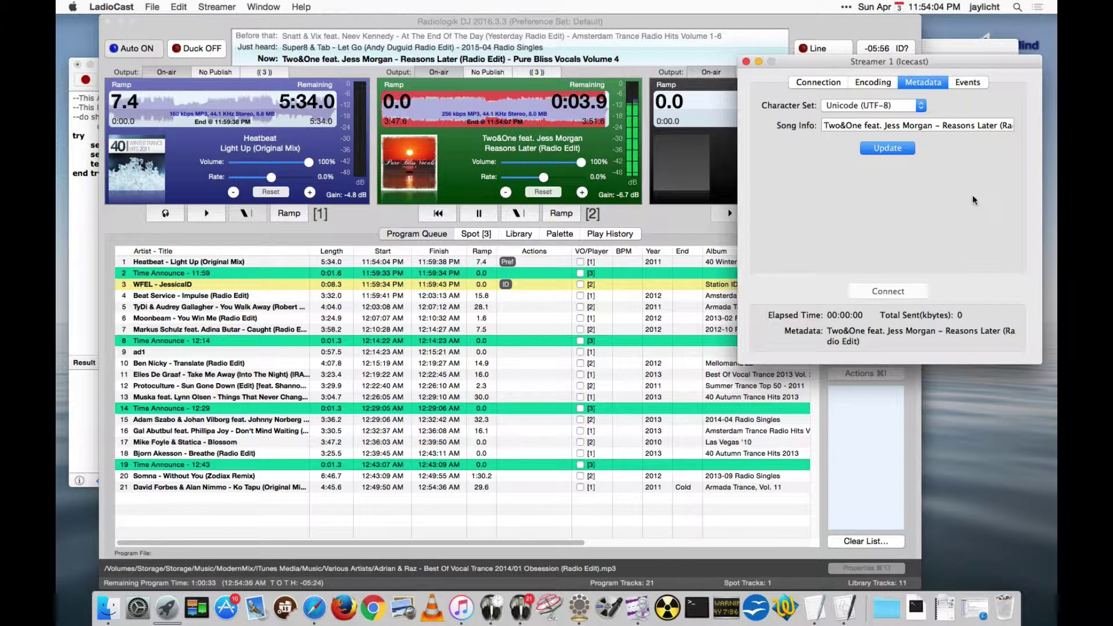